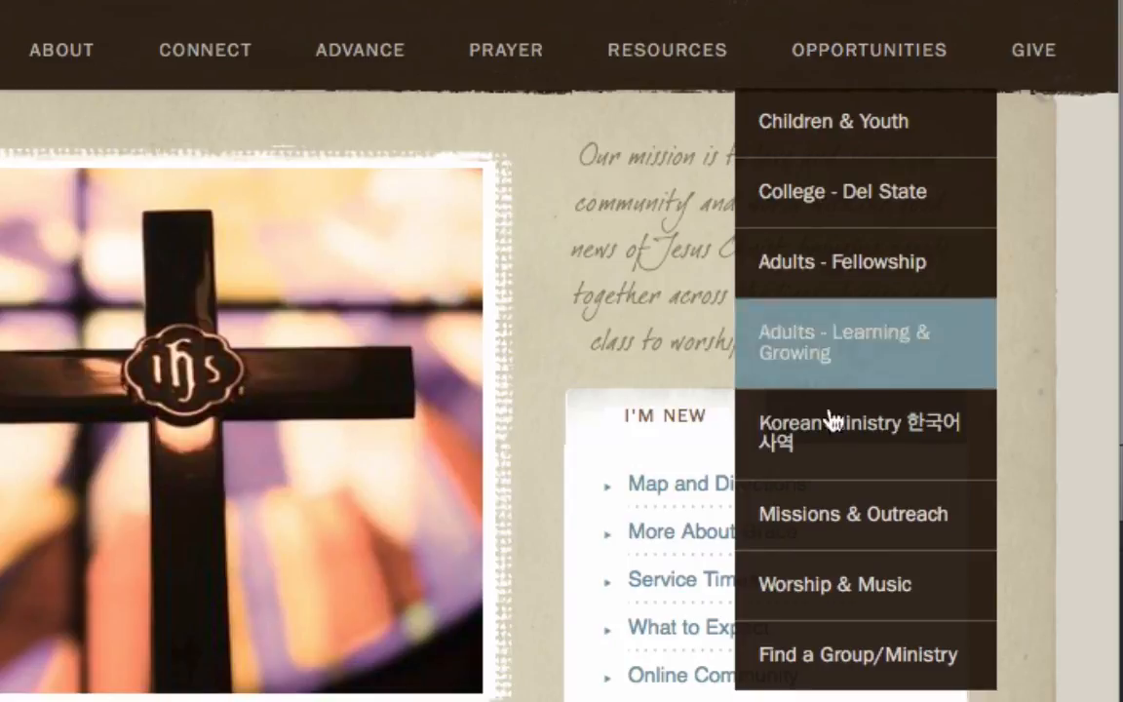
Open the Find a Group/Ministry page under Opportunities on the church website and select the Camera Operators Team from the group list.
click(844, 663)
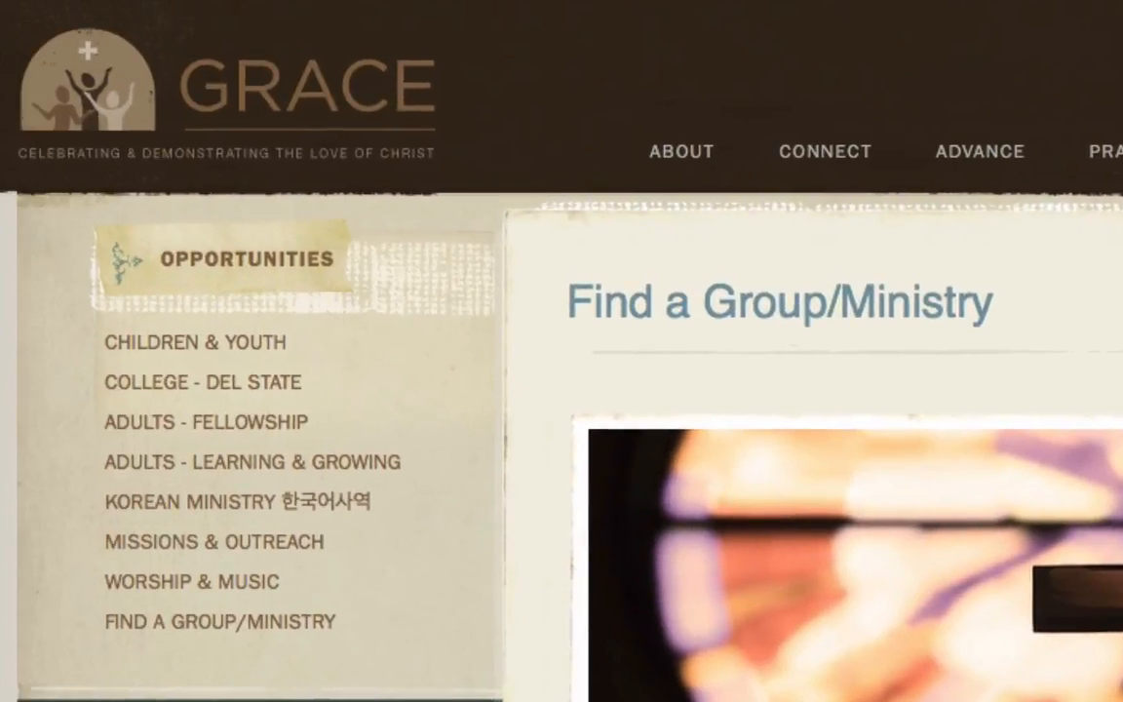
scroll(683, 439, down, 10)
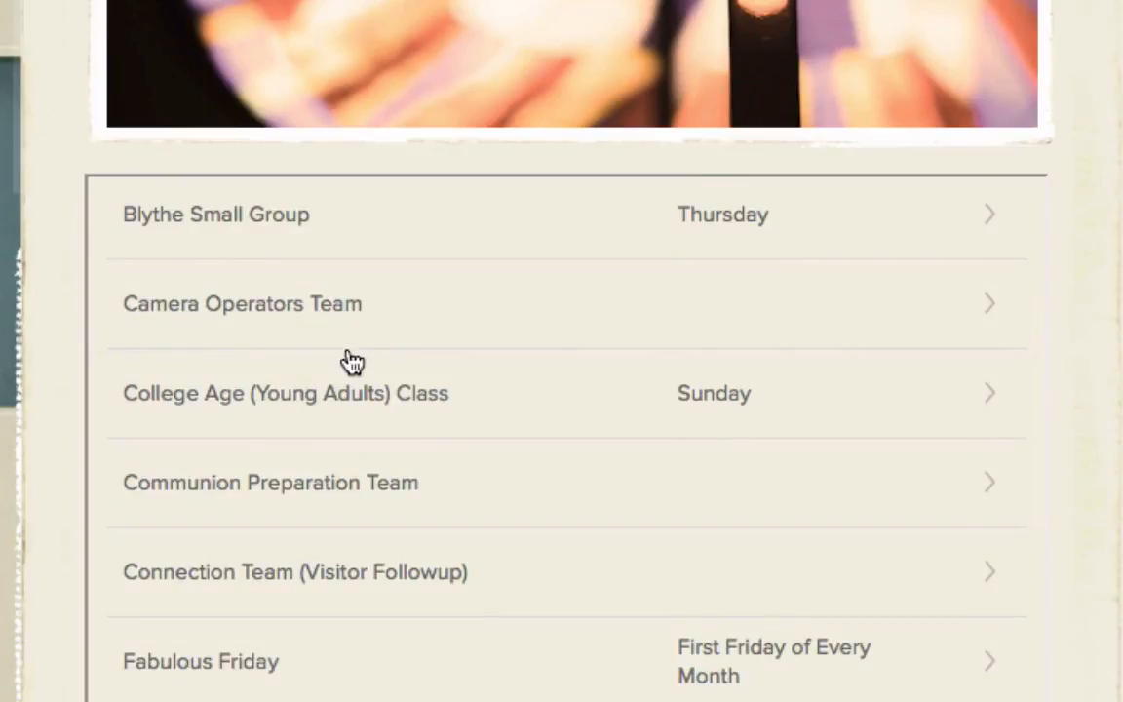
click(263, 319)
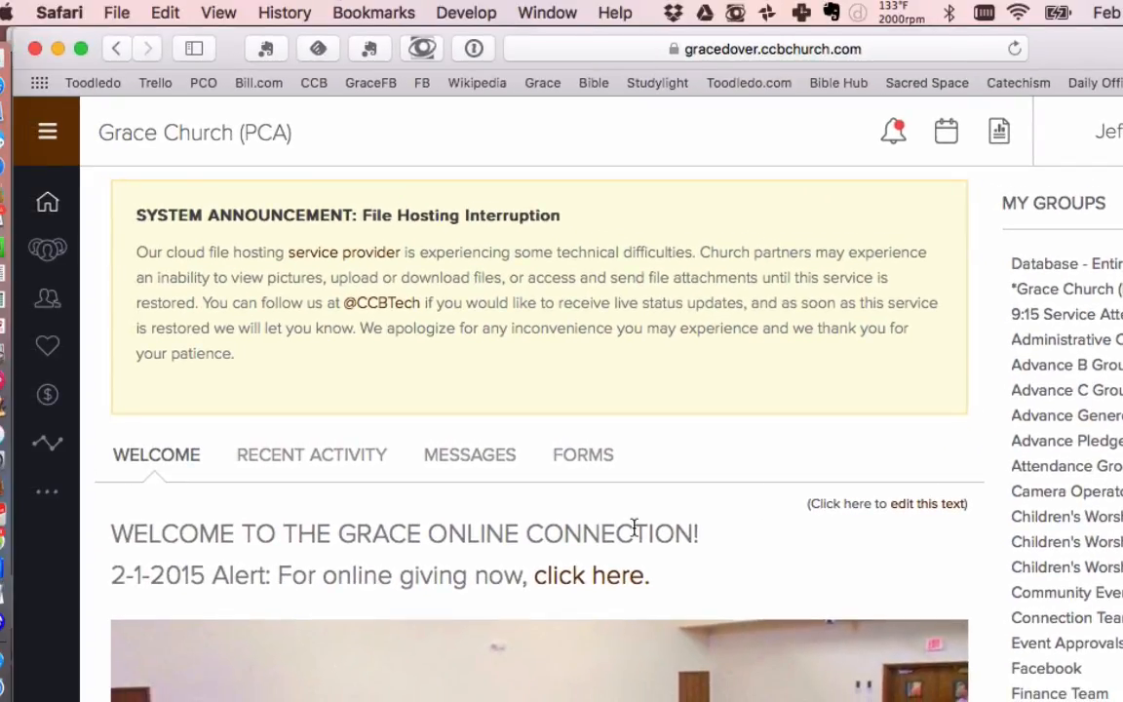
Go to the Serve section and look through the volunteer positions filtered by My Fit.
click(49, 140)
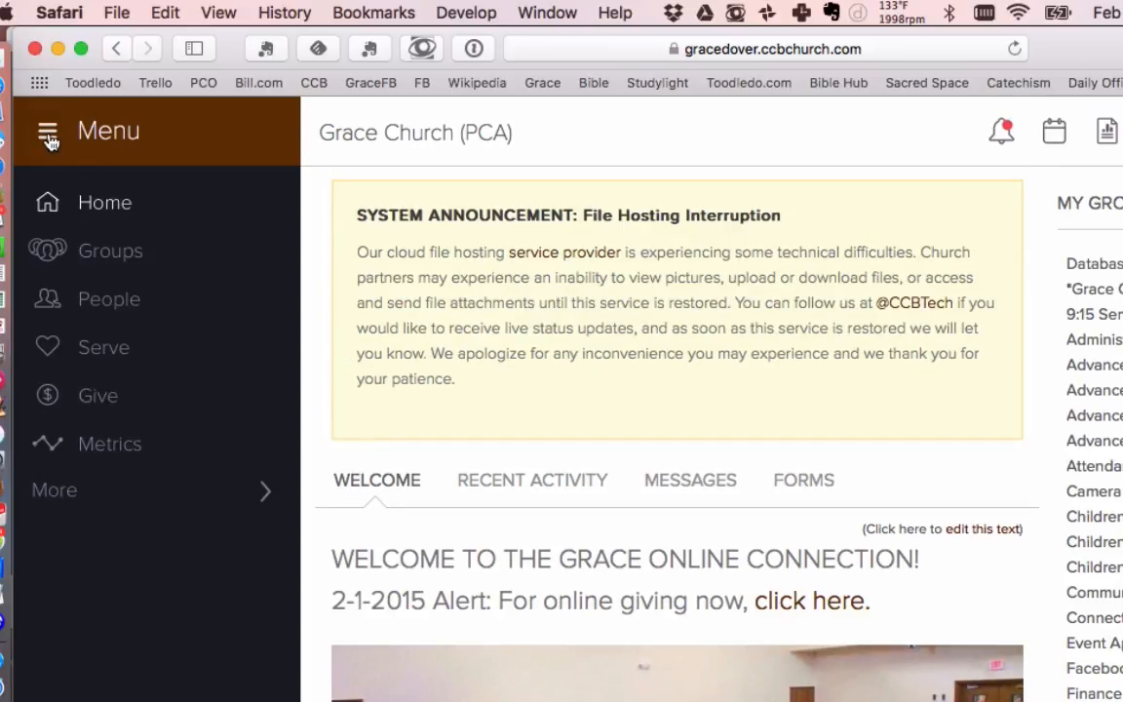
click(94, 353)
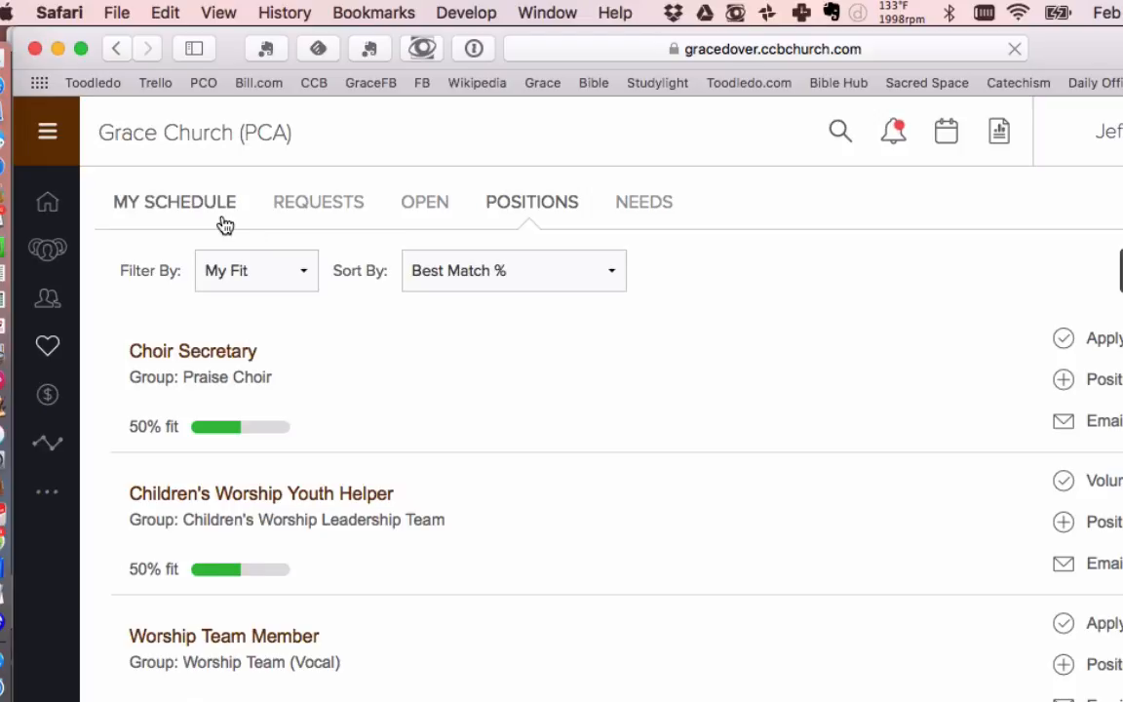
scroll(308, 490, down, 5)
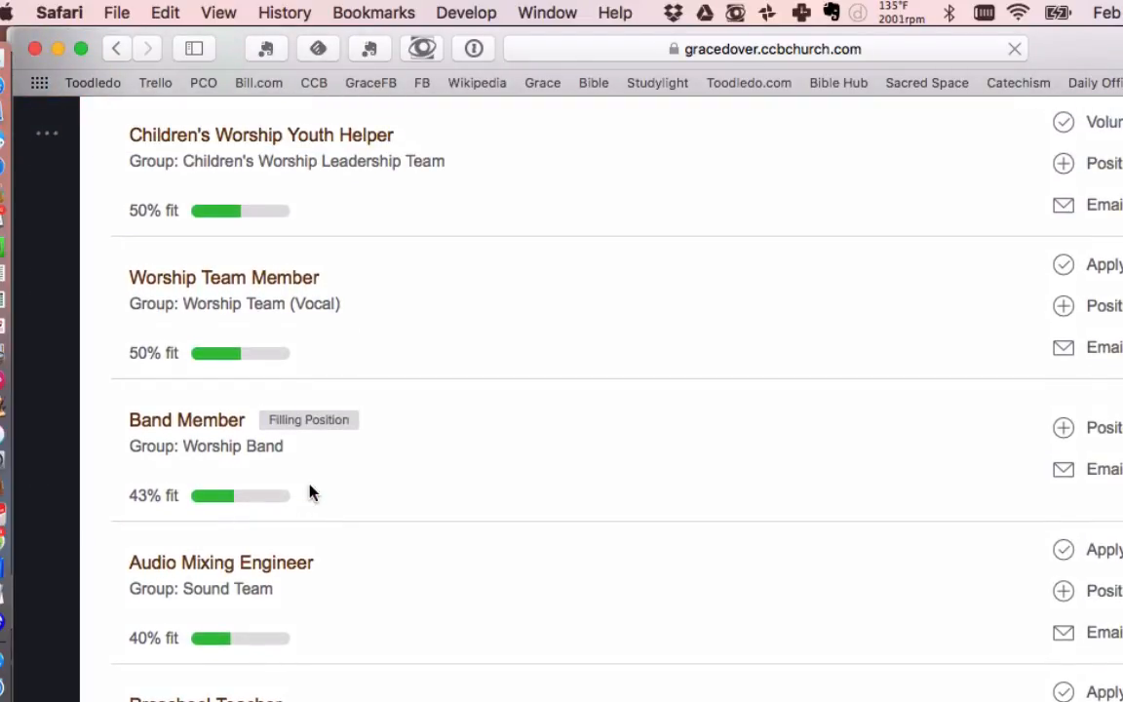
scroll(310, 493, down, 5)
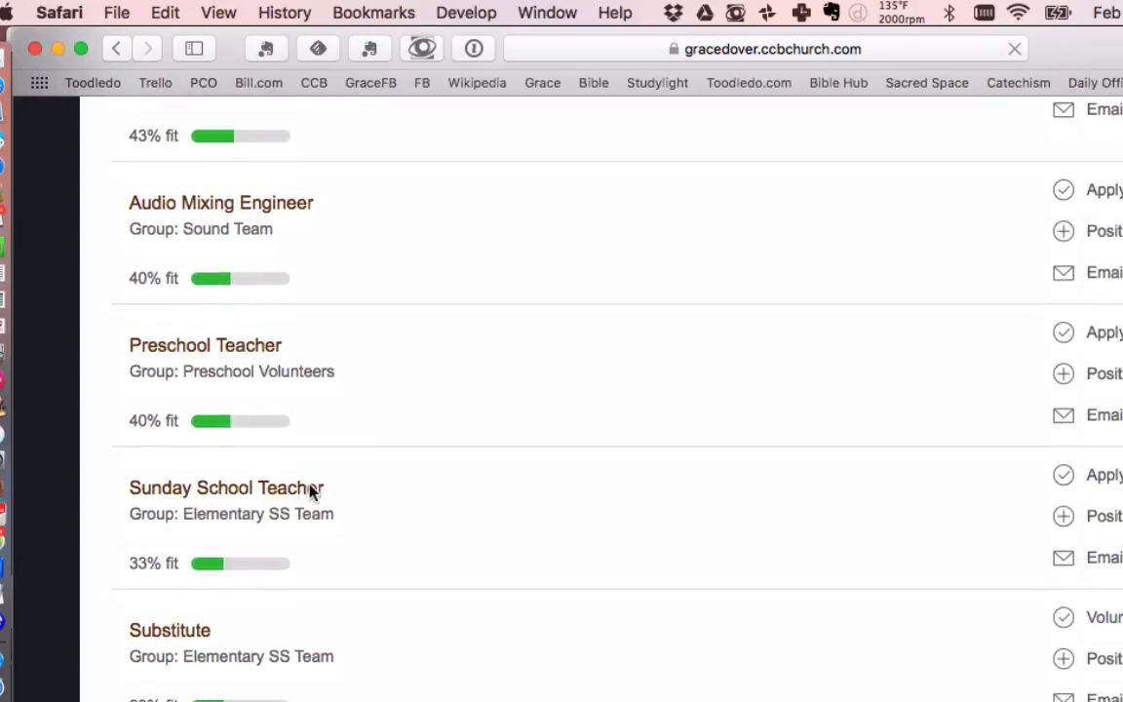
scroll(310, 491, down, 3)
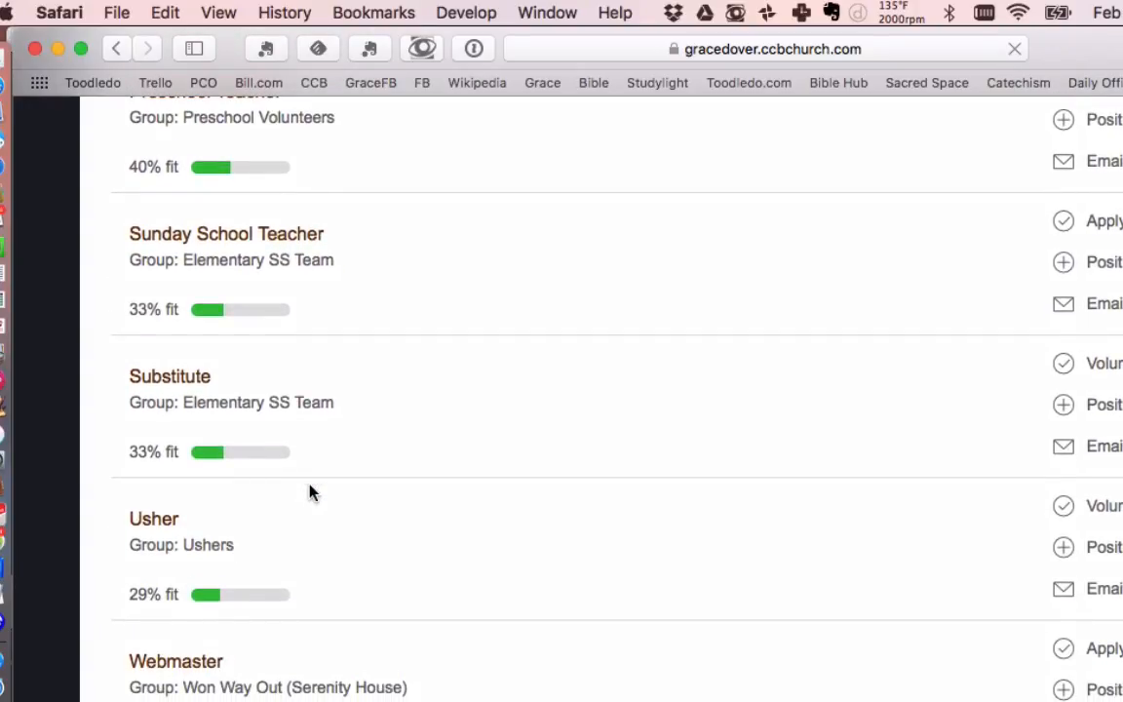
scroll(310, 492, up, 15)
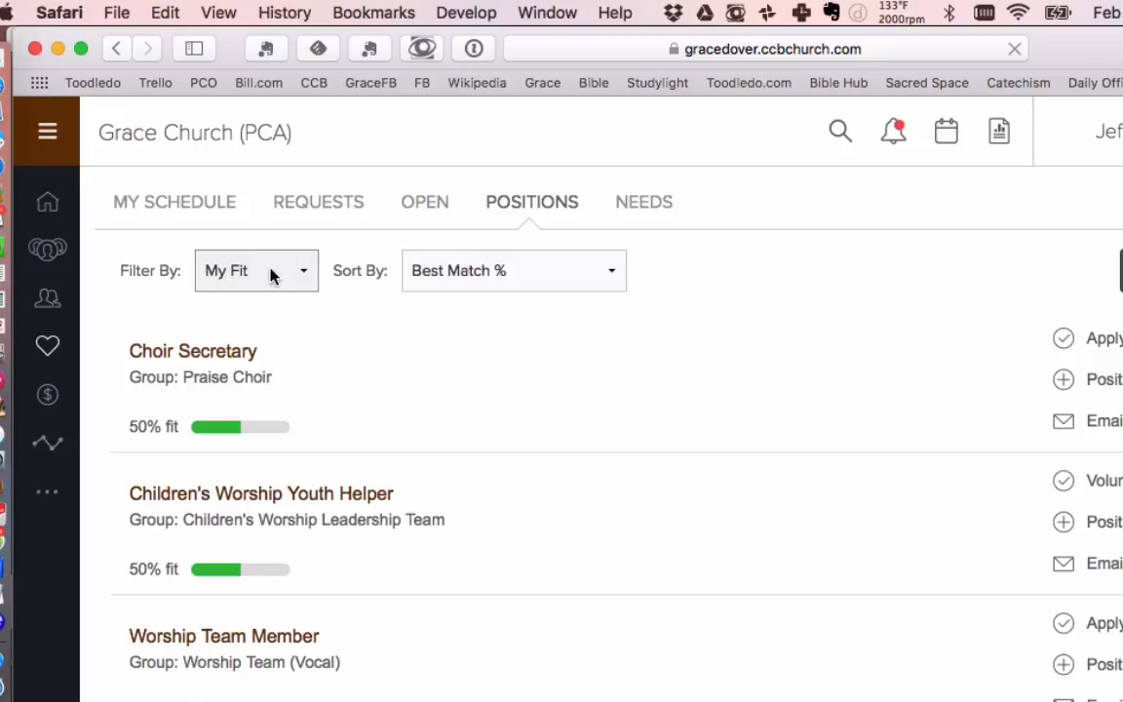
Filter the volunteer positions by Browse All and look through the complete list.
click(304, 278)
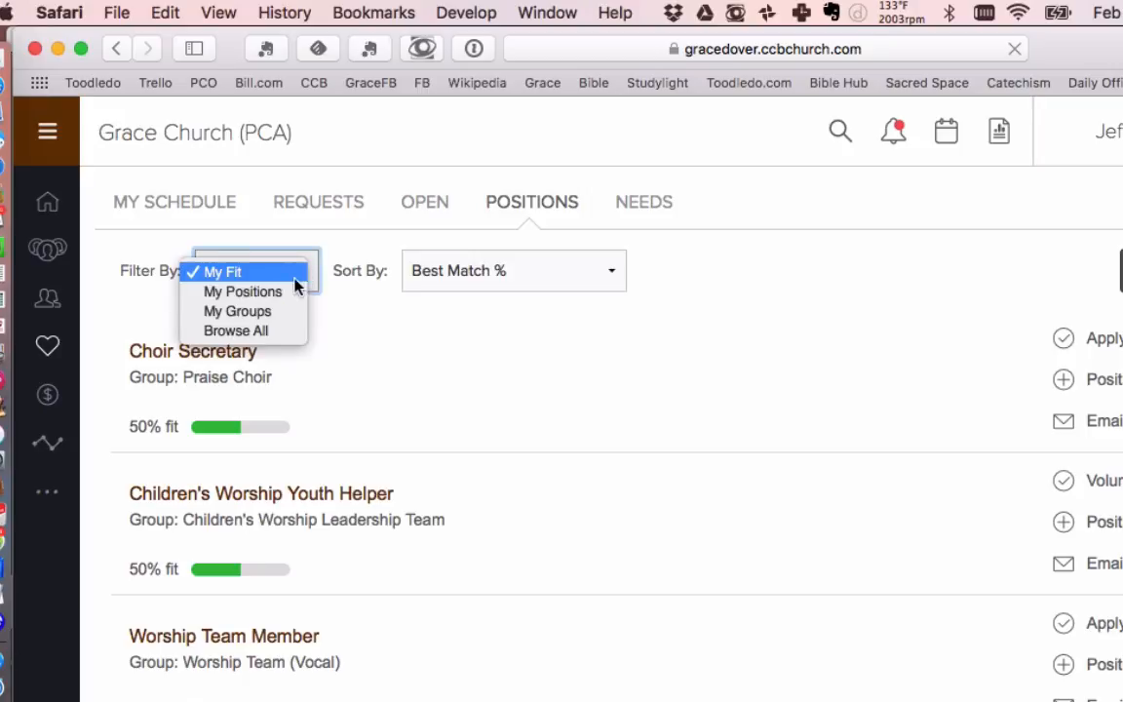
click(280, 332)
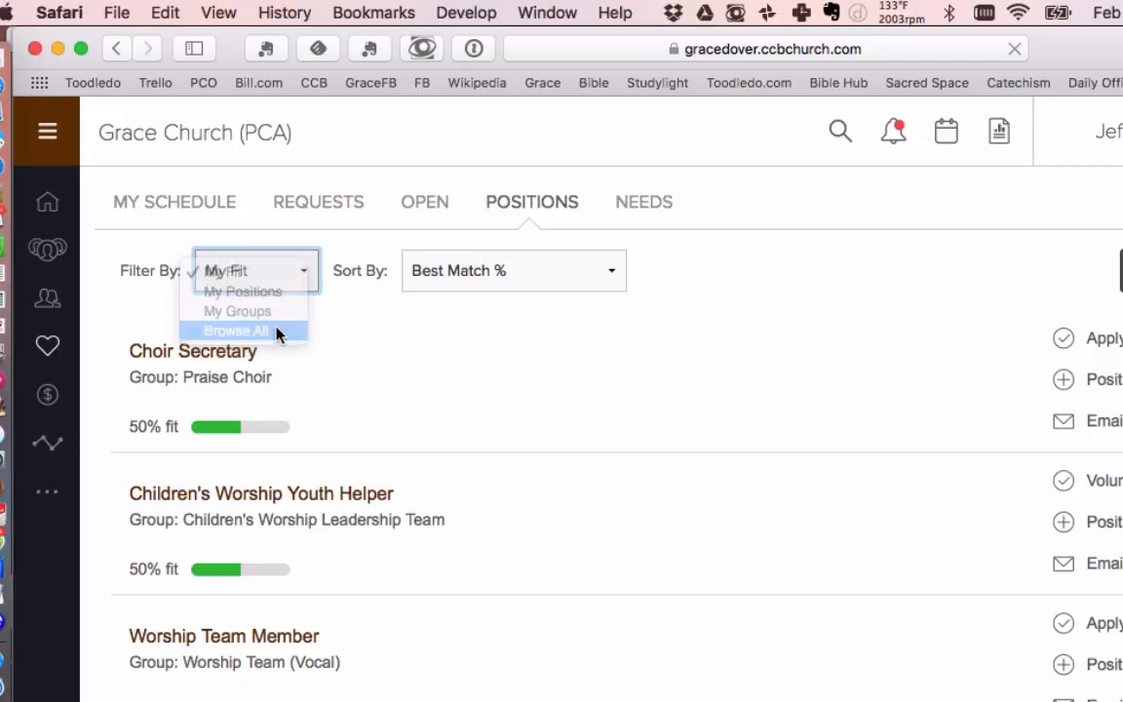
scroll(349, 502, down, 2)
scroll(348, 502, down, 10)
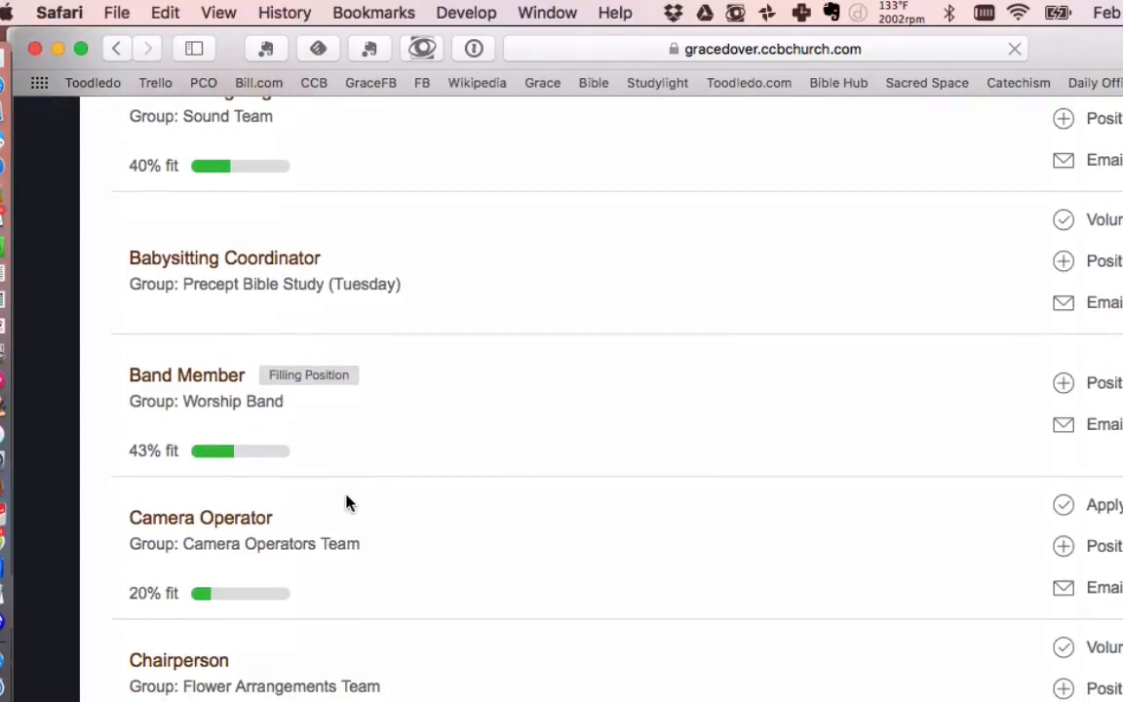
scroll(348, 502, down, 3)
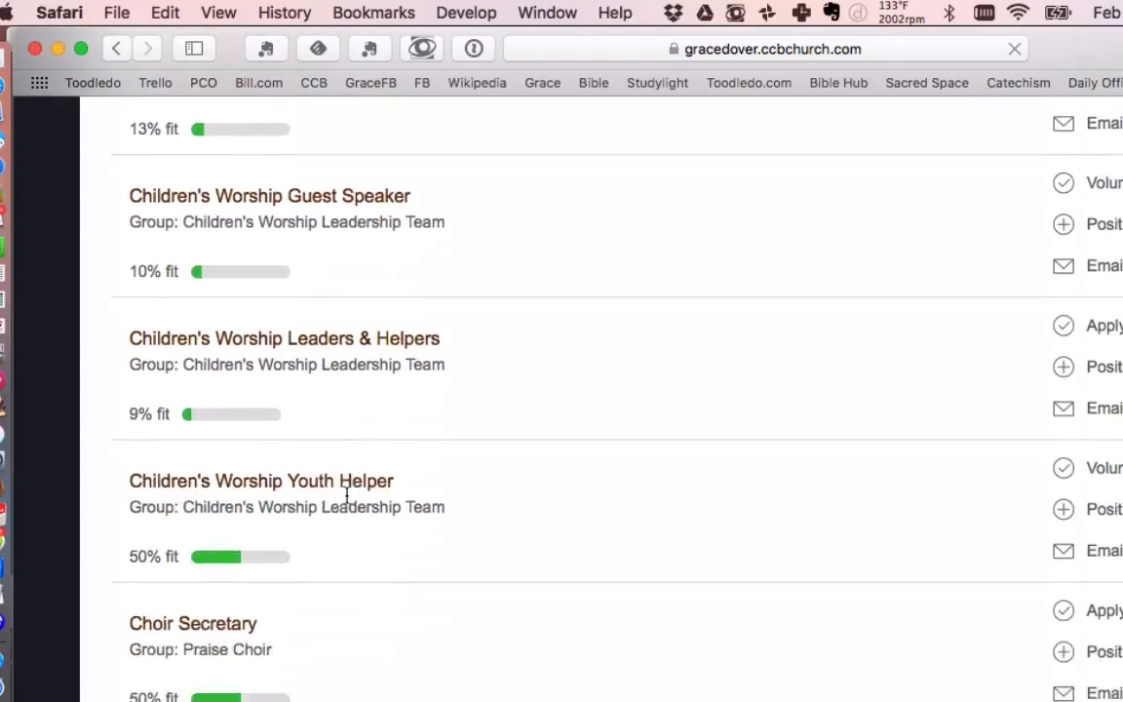
scroll(346, 496, up, 7)
scroll(346, 499, up, 4)
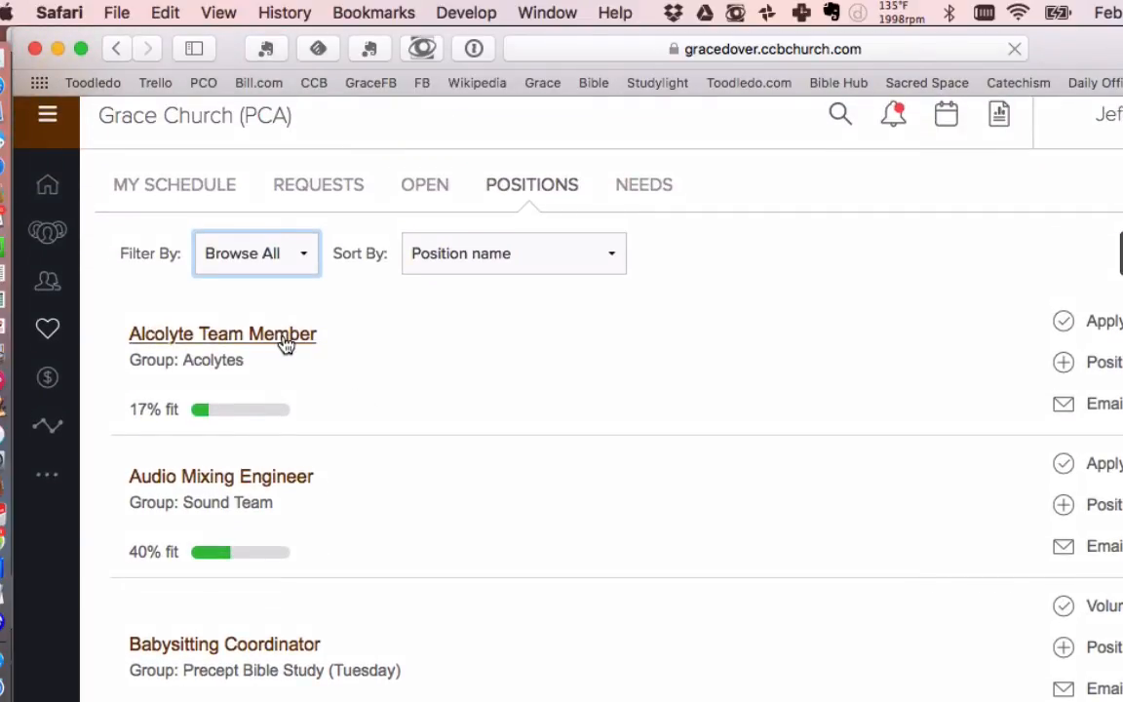
Open the Alcolyte Team Member position, read its description and return to the positions list.
click(283, 335)
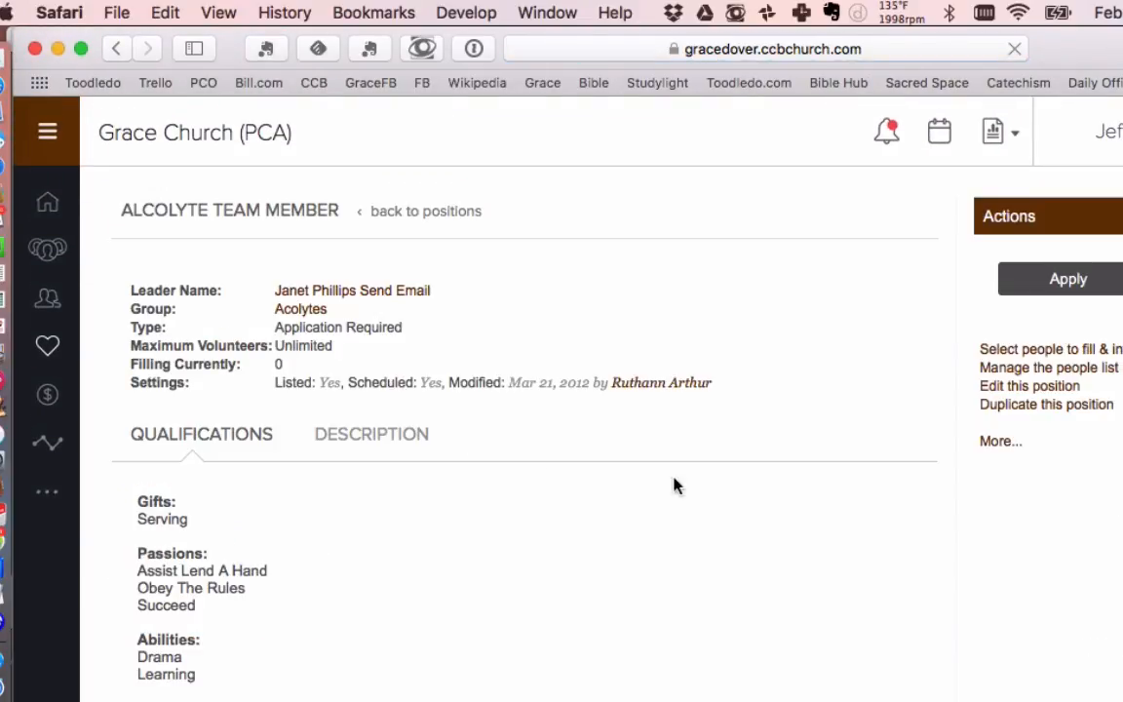
click(369, 437)
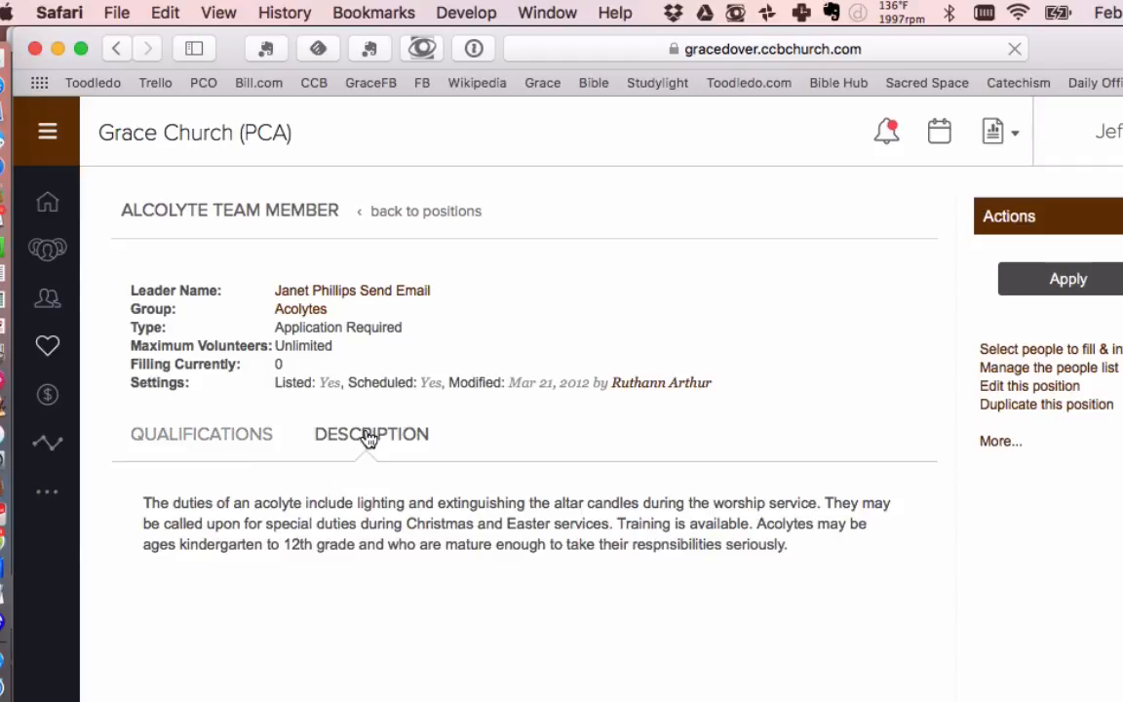
scroll(364, 439, left, 5)
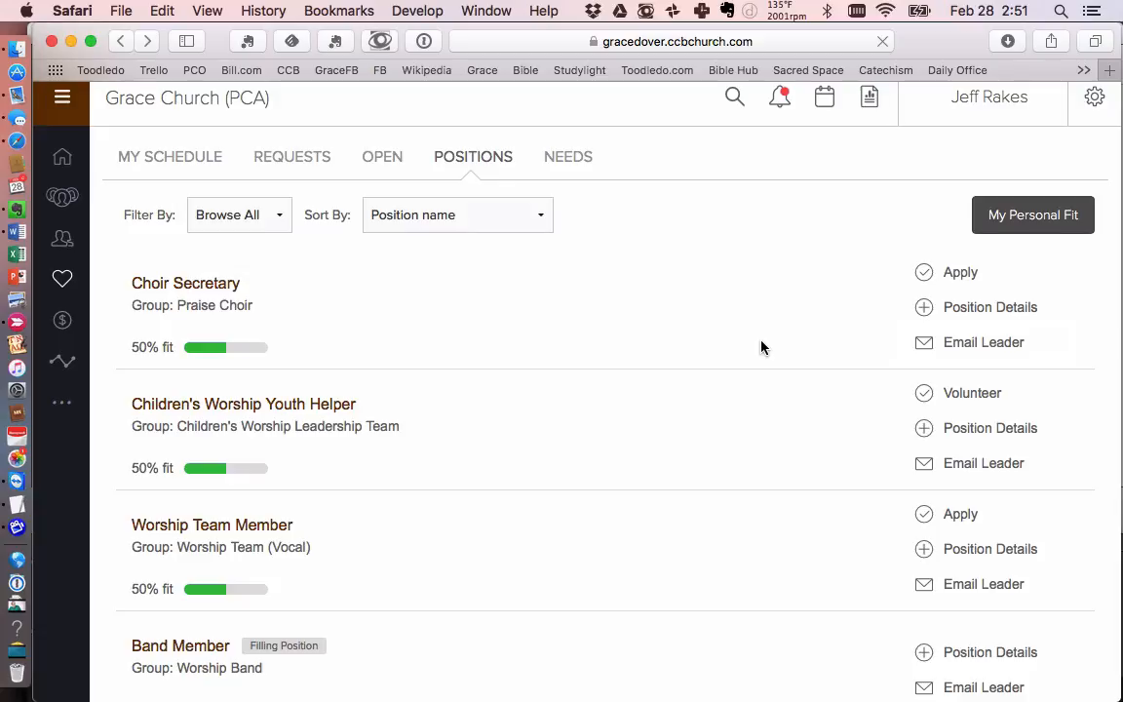
Enter through the church website's Attendee Login and look over the Grace Online Connection home page.
click(63, 161)
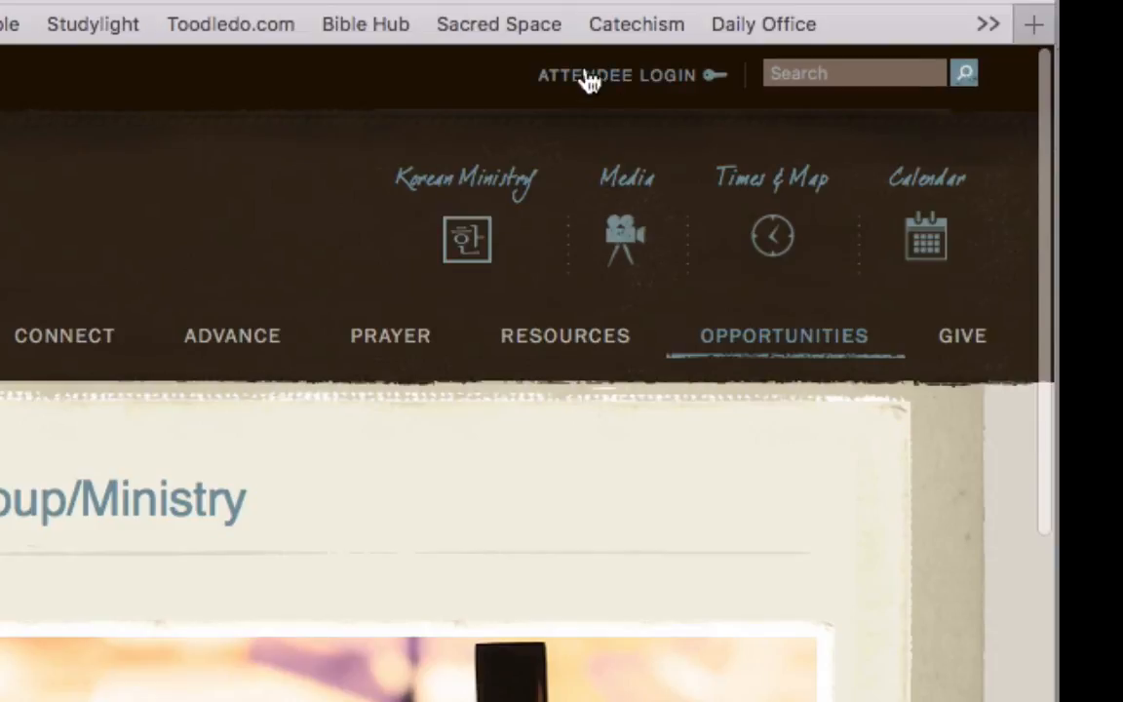
click(653, 74)
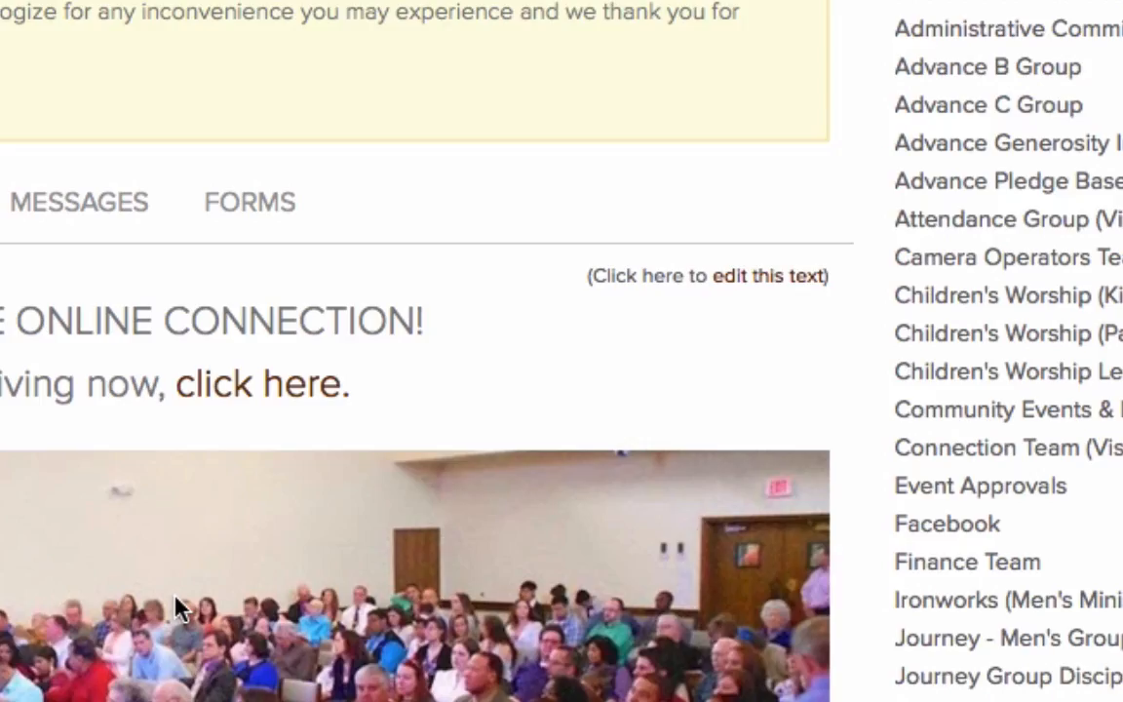
scroll(175, 606, down, 5)
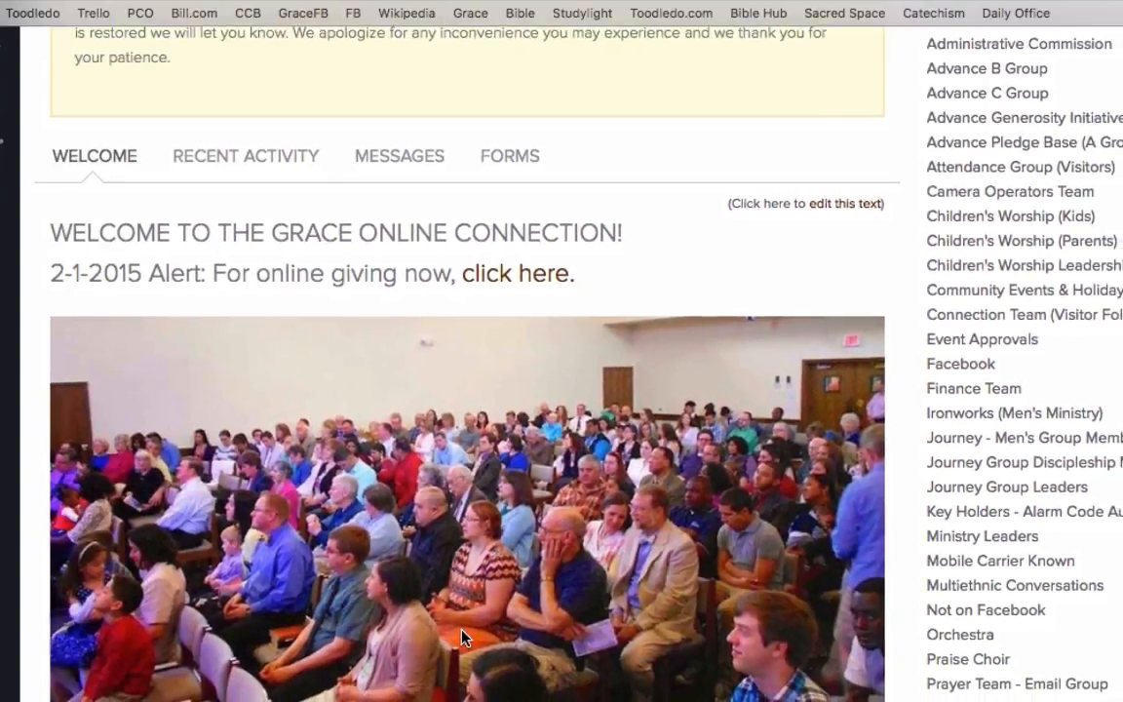
scroll(463, 639, up, 3)
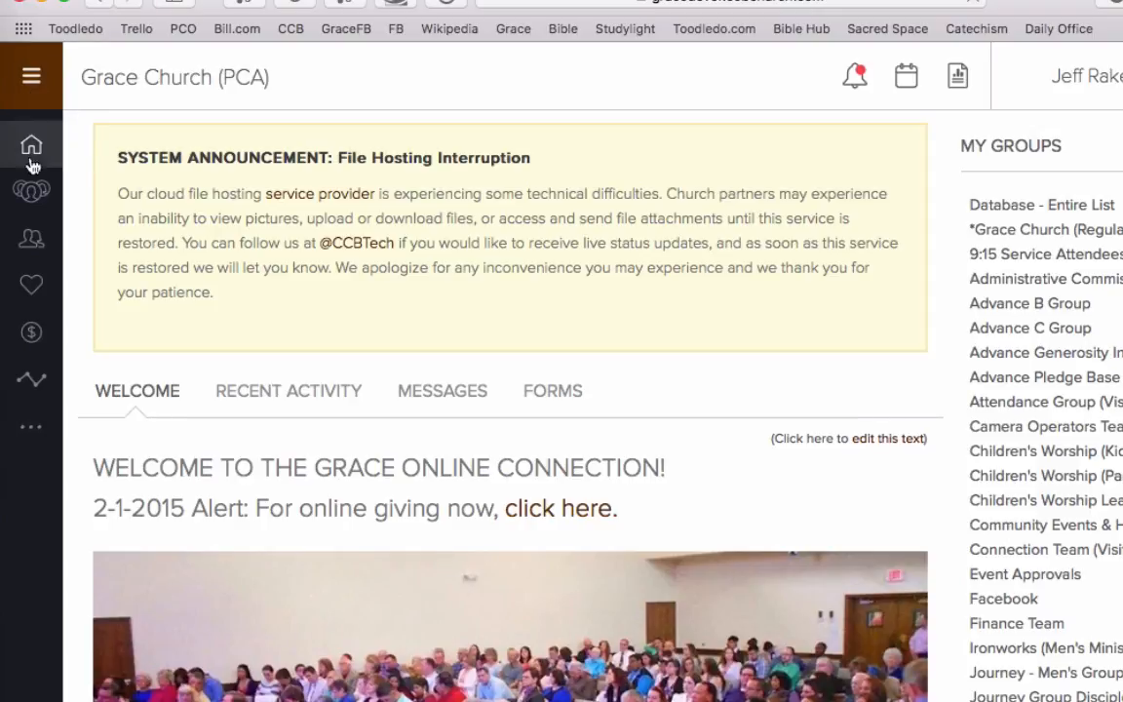
Open the Groups section and examine the My Groups list and the group name search.
click(32, 198)
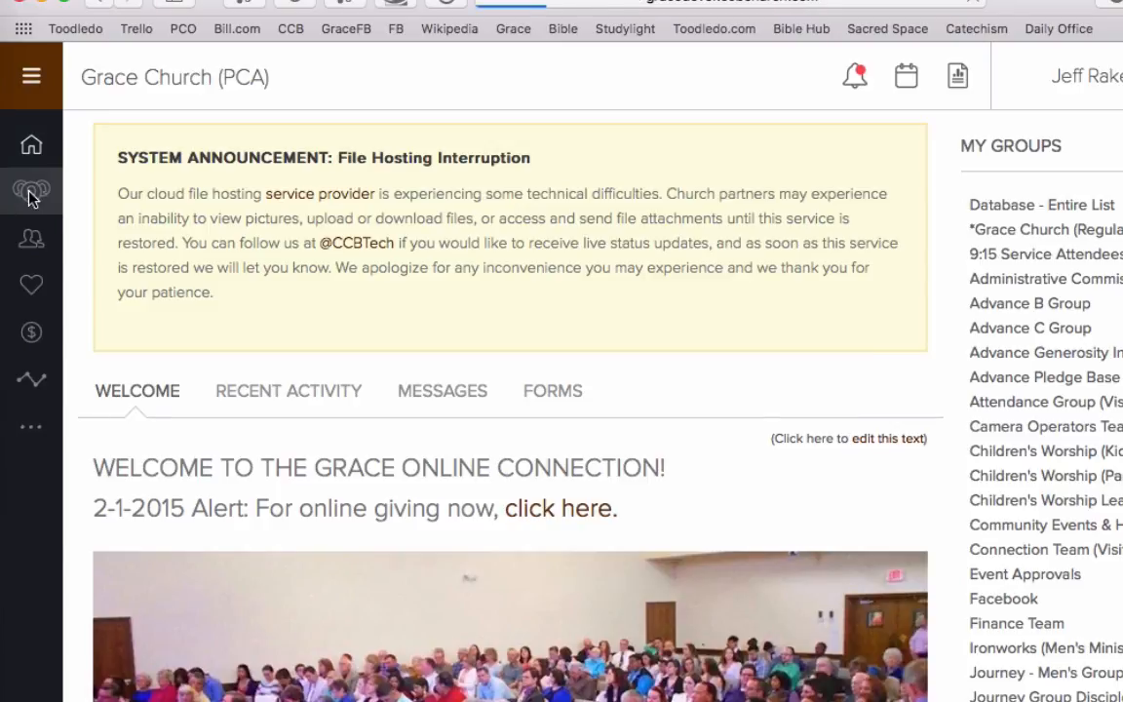
click(27, 97)
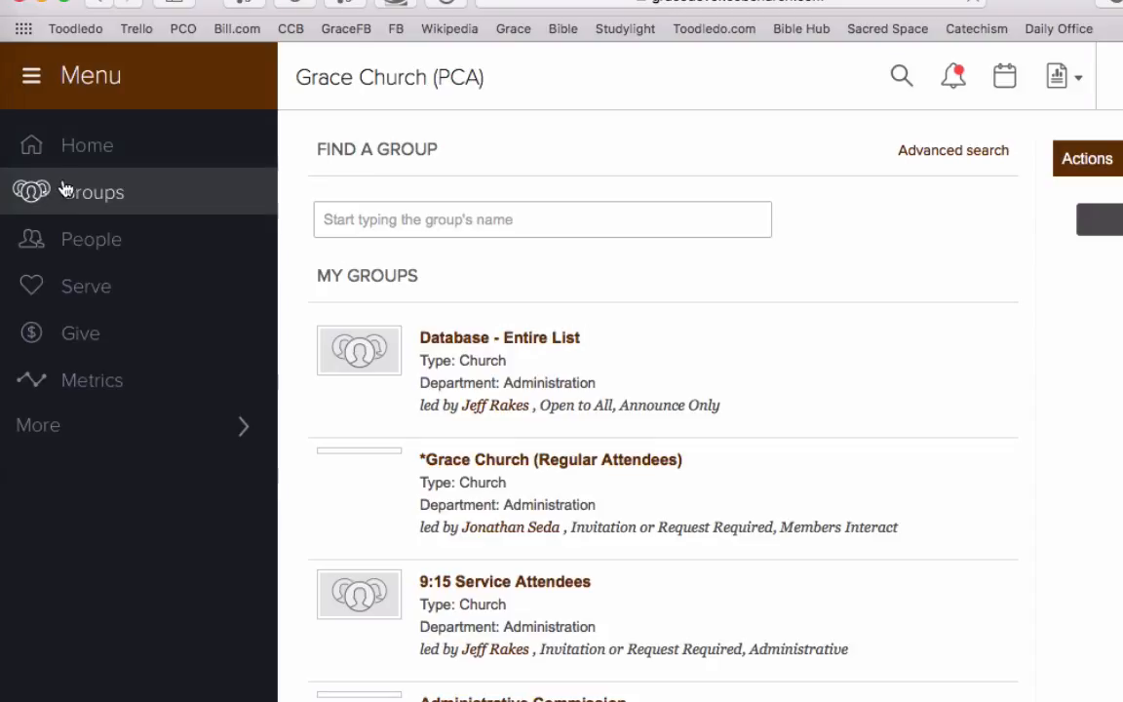
scroll(493, 426, down, 5)
scroll(493, 426, up, 5)
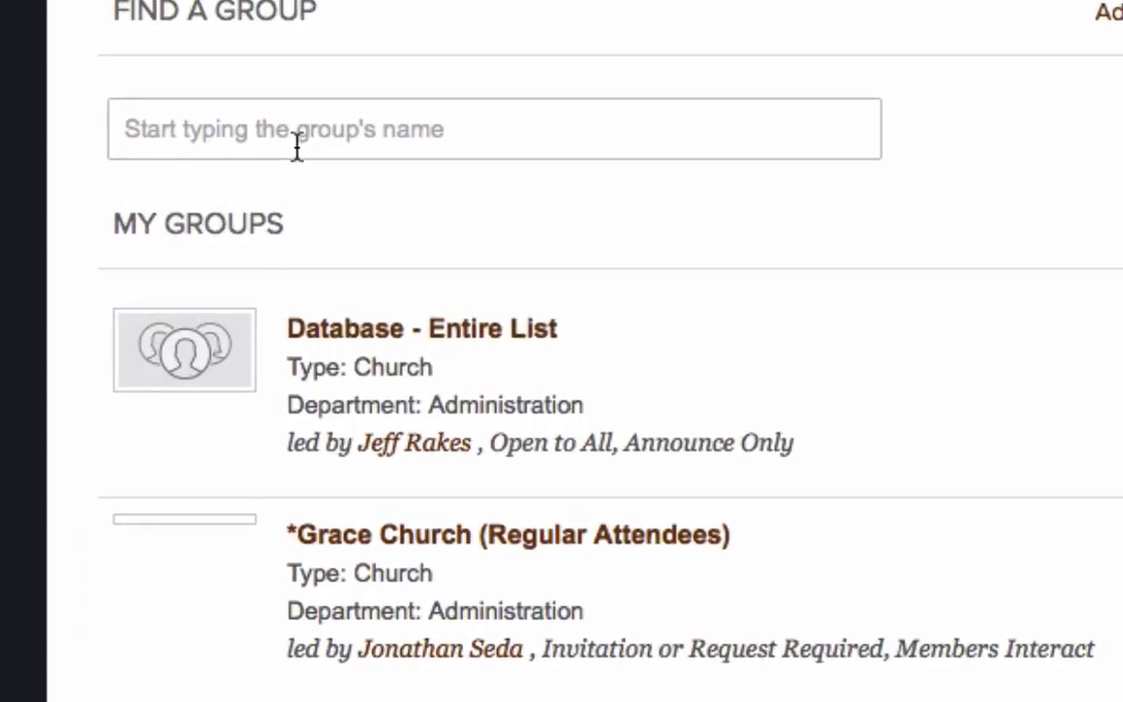
click(297, 147)
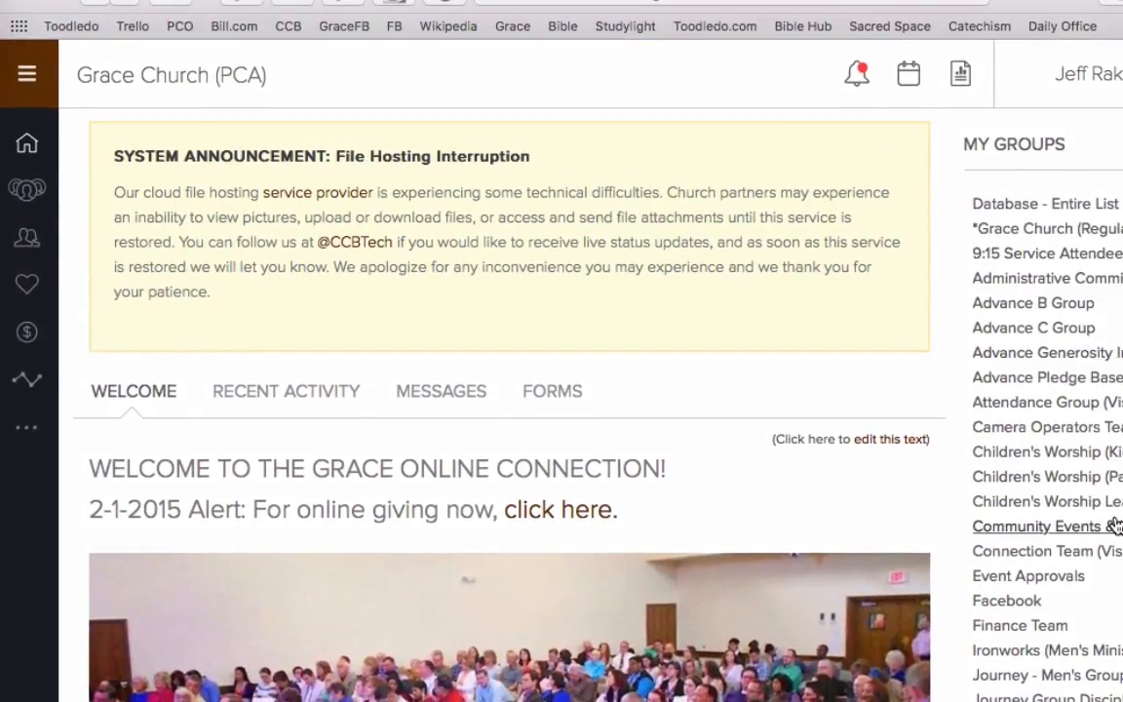
Open the Praise Choir group from My Groups on the home page and show its info.
scroll(1115, 526, down, 3)
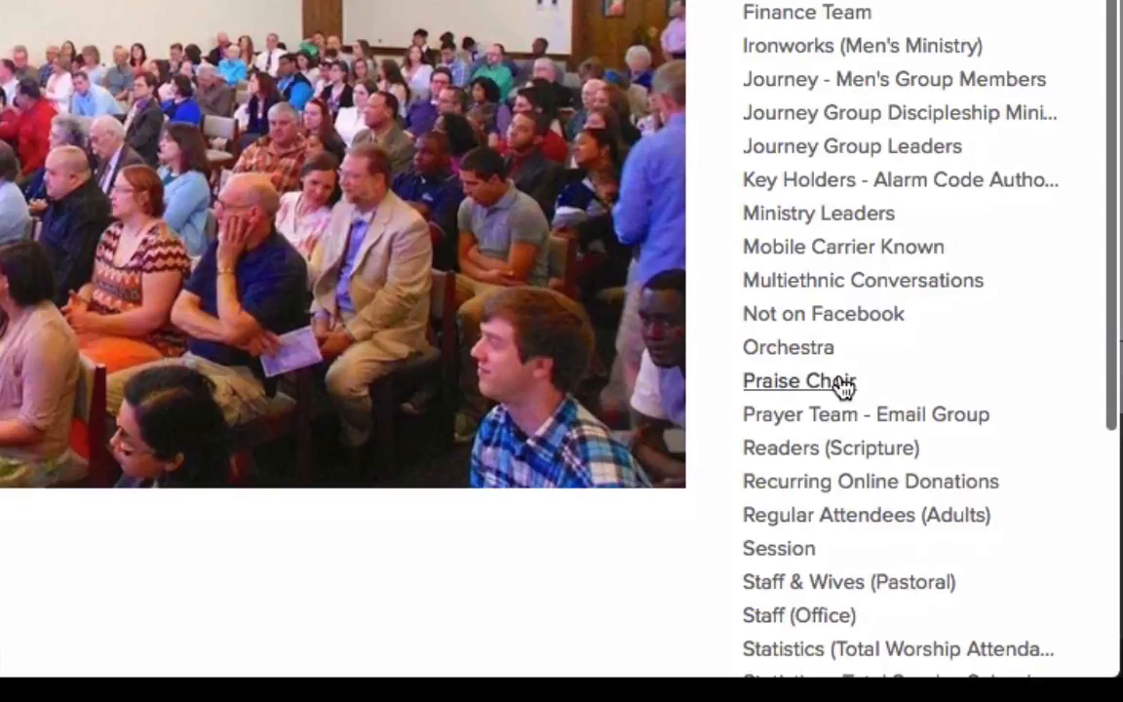
click(781, 387)
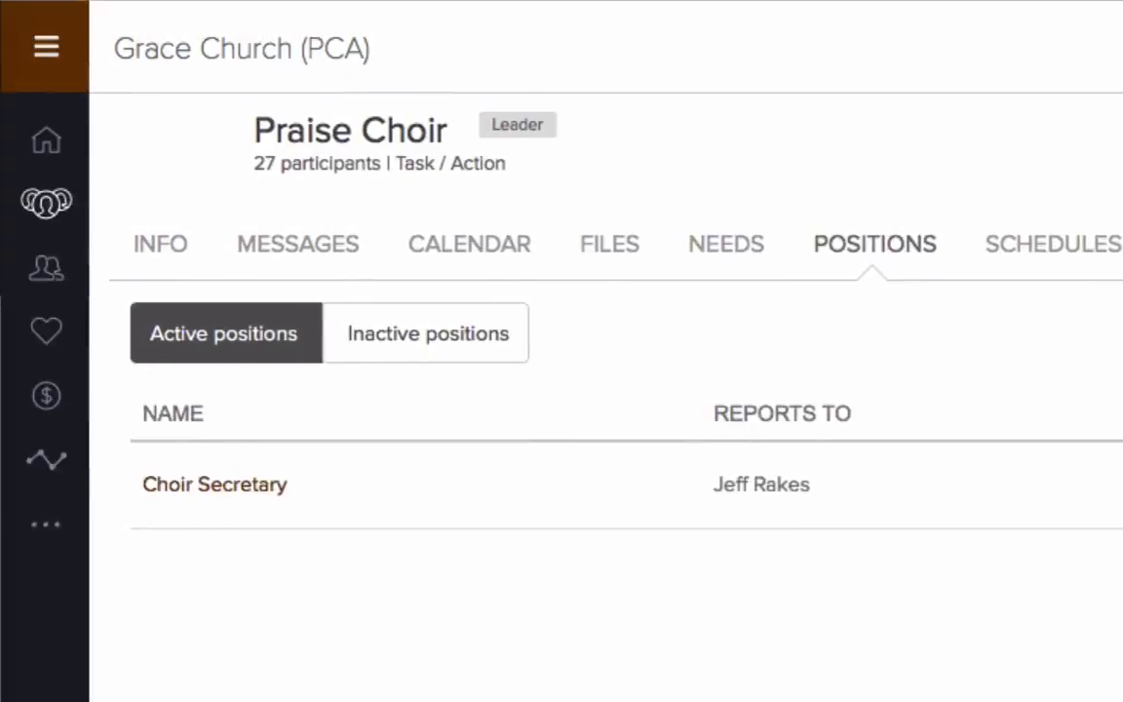
click(162, 248)
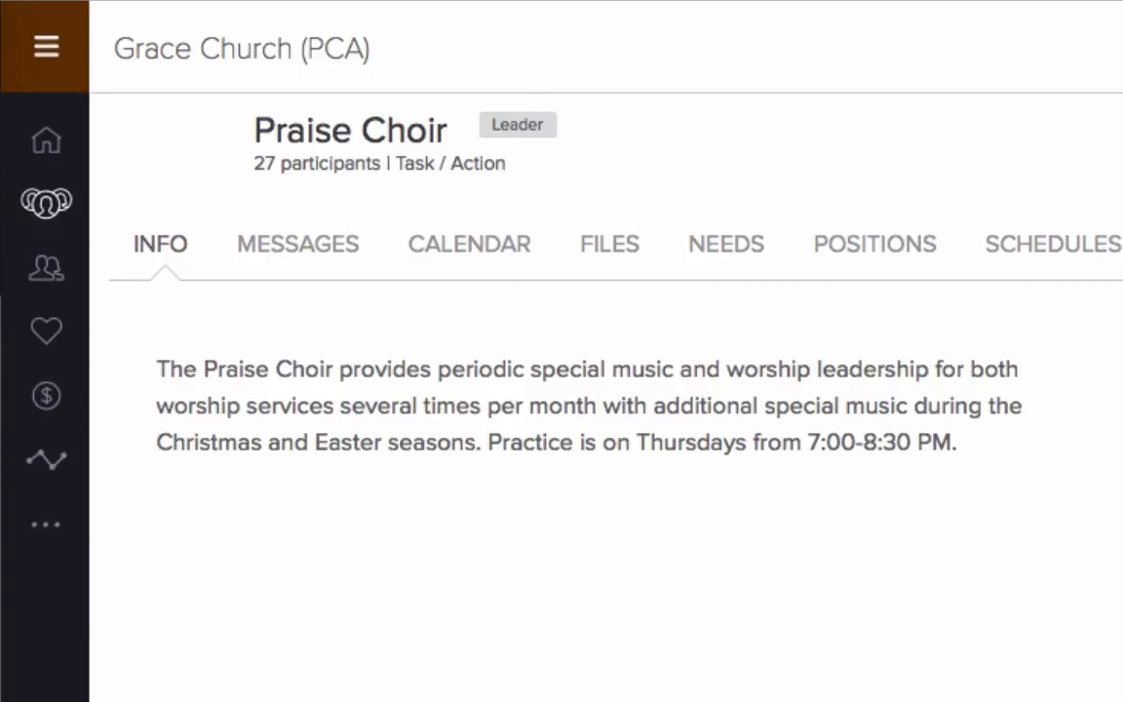
Open the Praise Choir group's settings for editing, review its description on the General page and save the group.
click(993, 112)
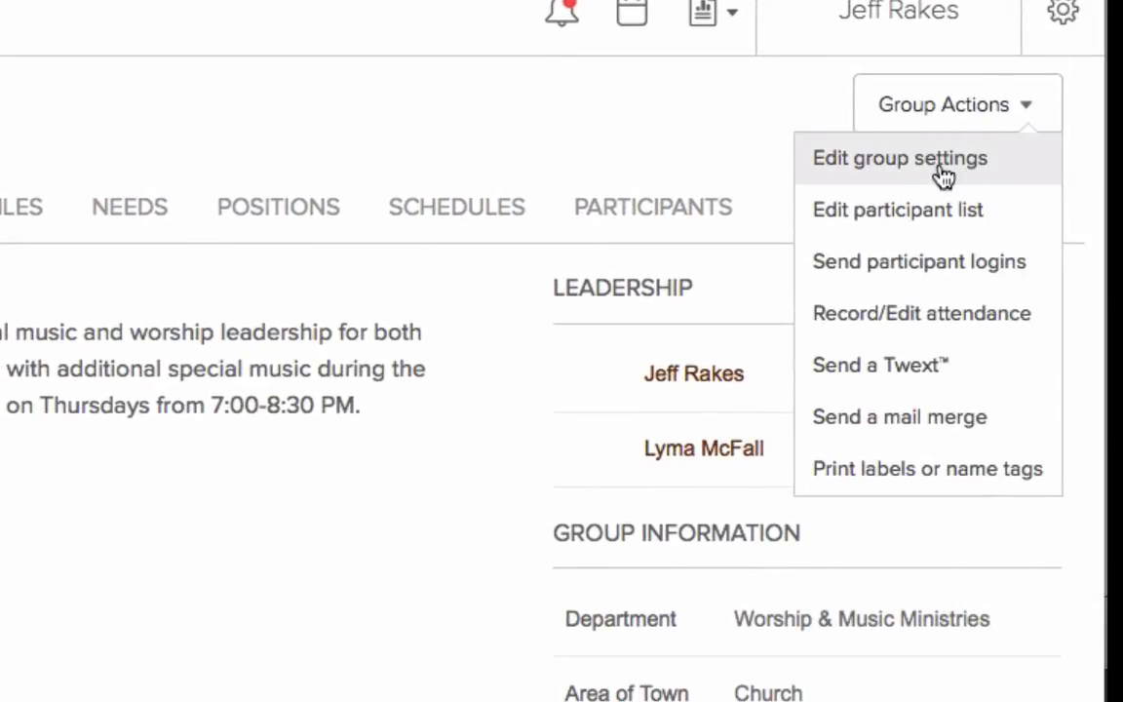
click(945, 168)
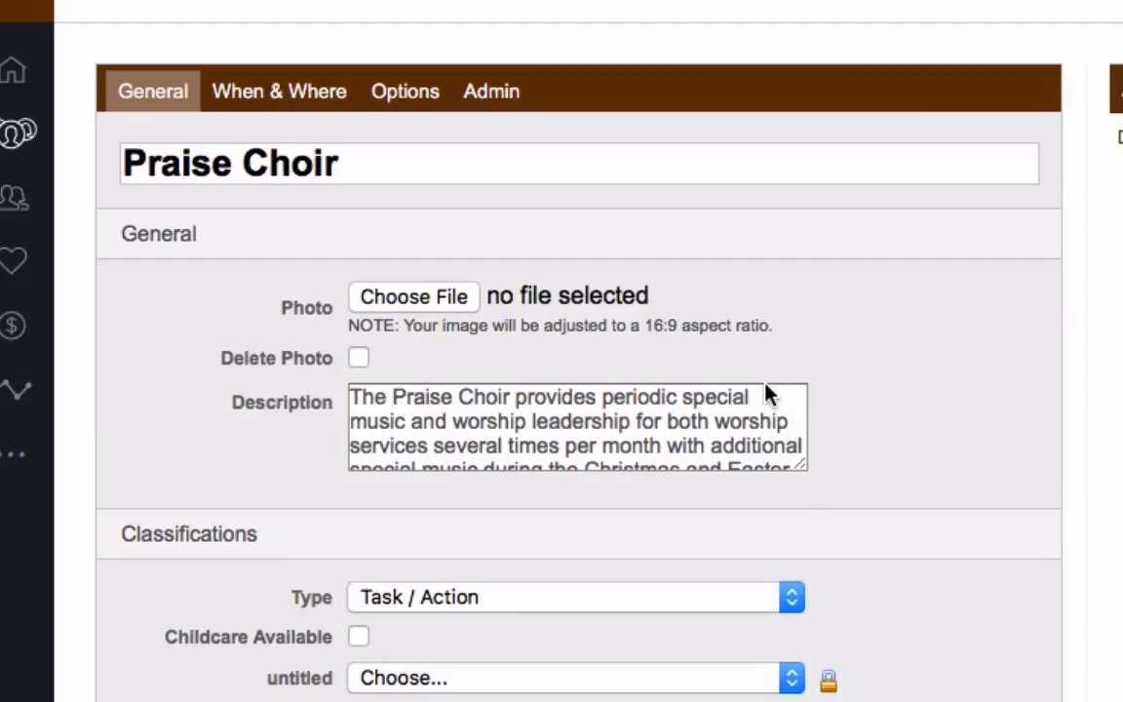
scroll(519, 431, down, 3)
scroll(523, 431, up, 3)
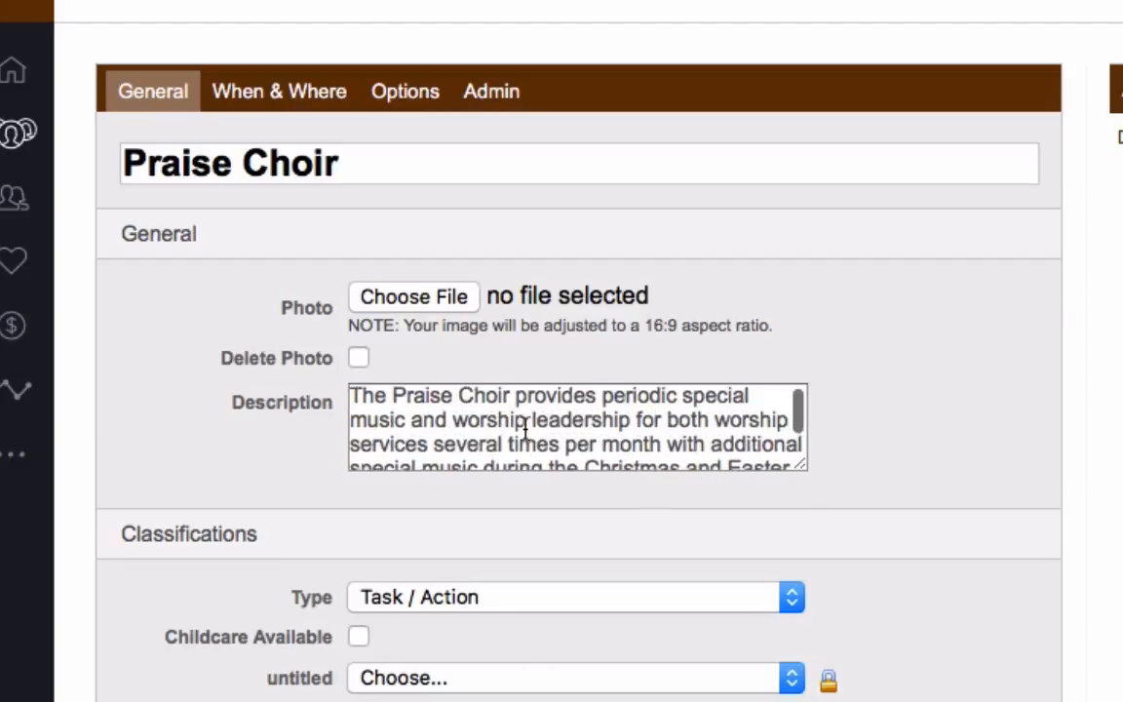
scroll(523, 429, down, 3)
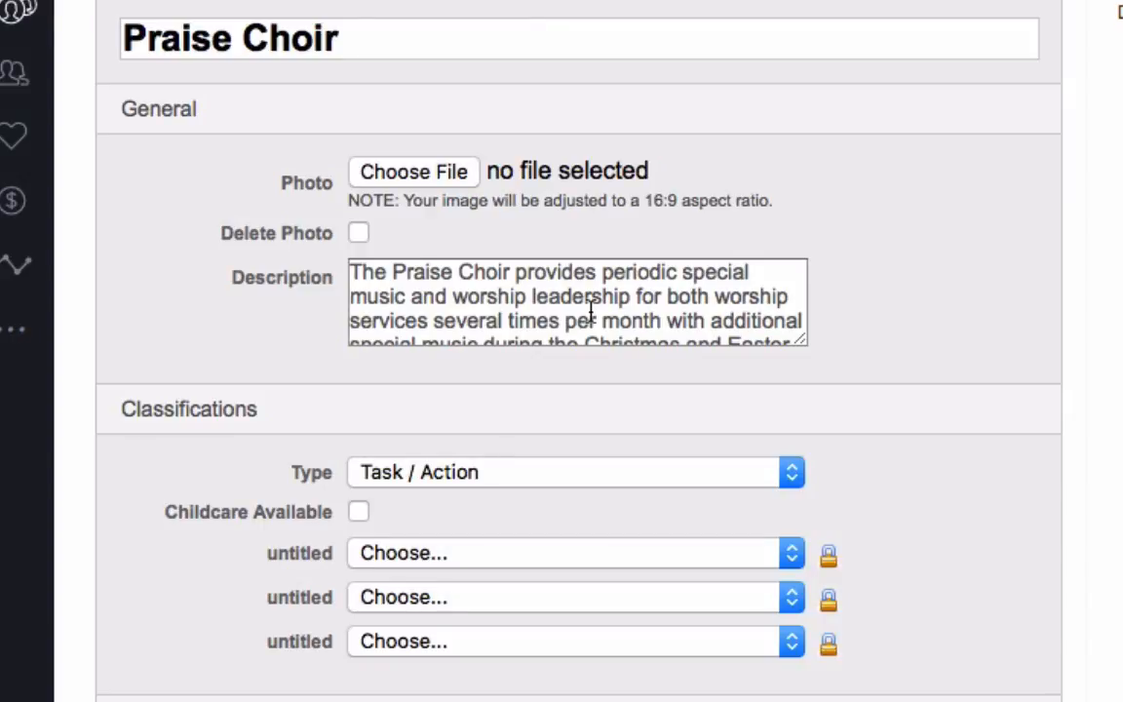
scroll(594, 290, down, 3)
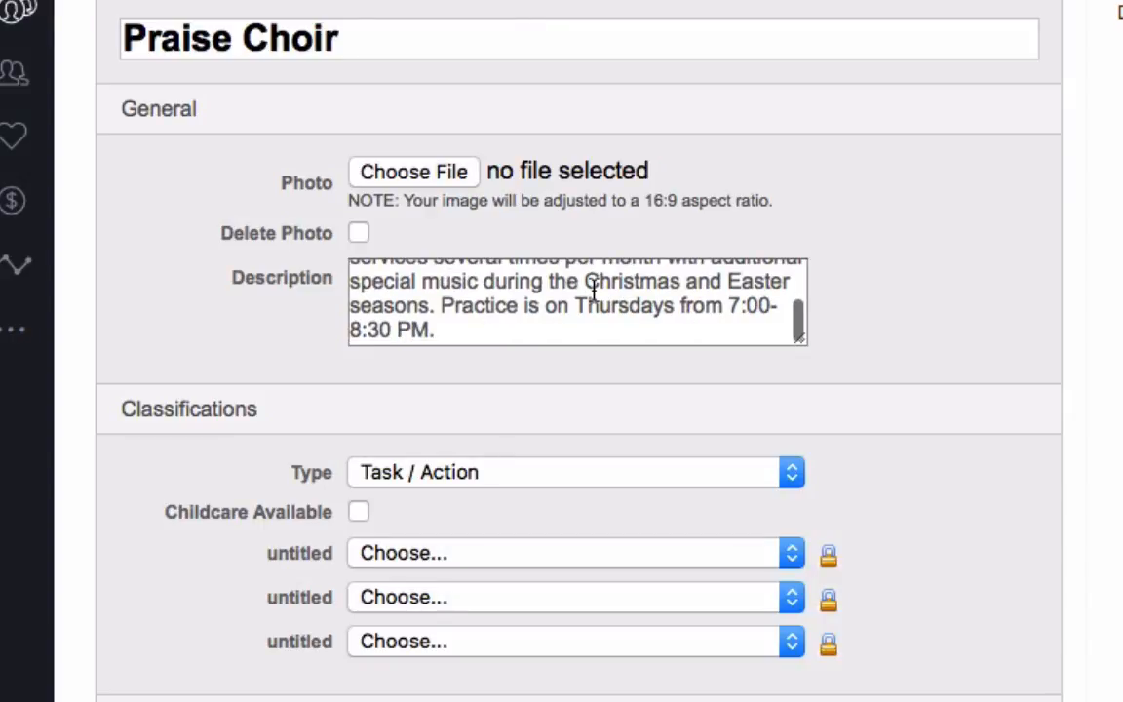
scroll(593, 291, up, 3)
scroll(593, 291, down, 3)
scroll(593, 290, up, 3)
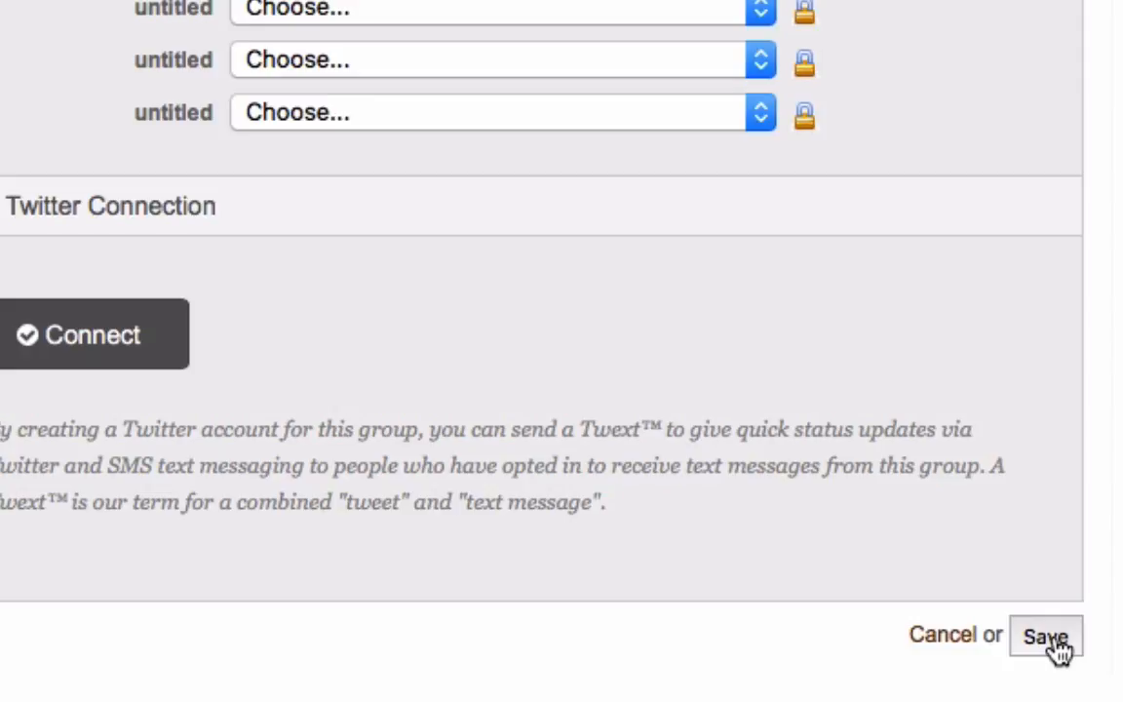
click(1046, 638)
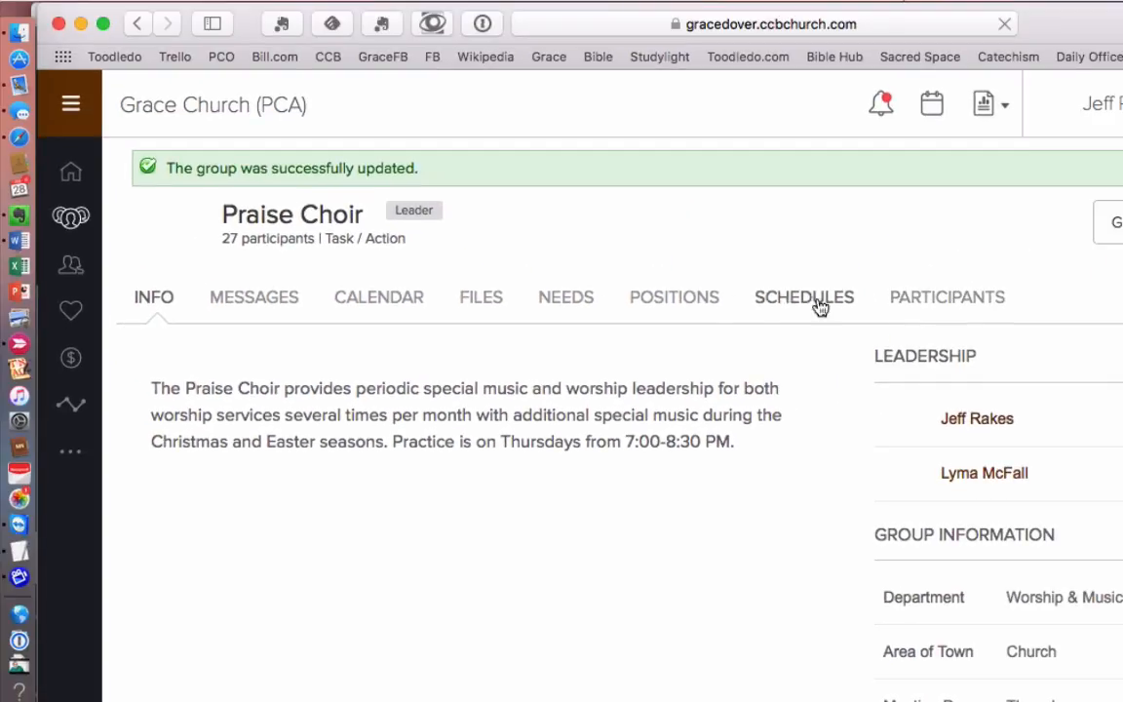
Check the Praise Choir group's active and inactive positions, and show the description of the Choir Secretary position.
click(672, 300)
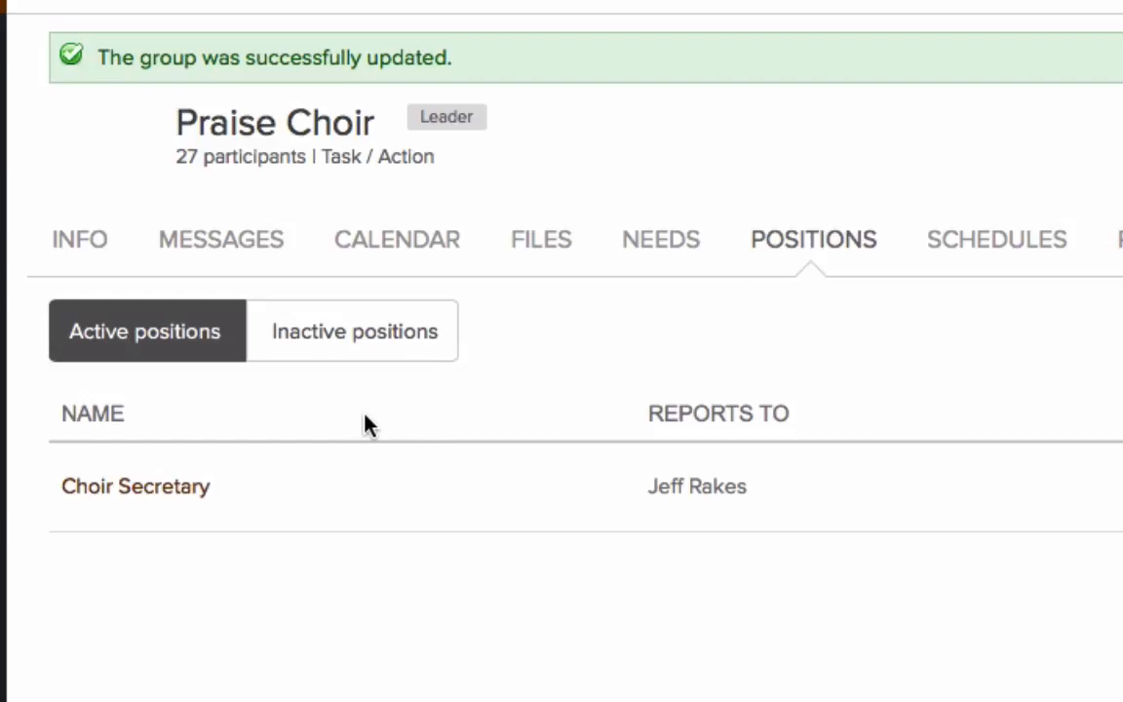
click(321, 340)
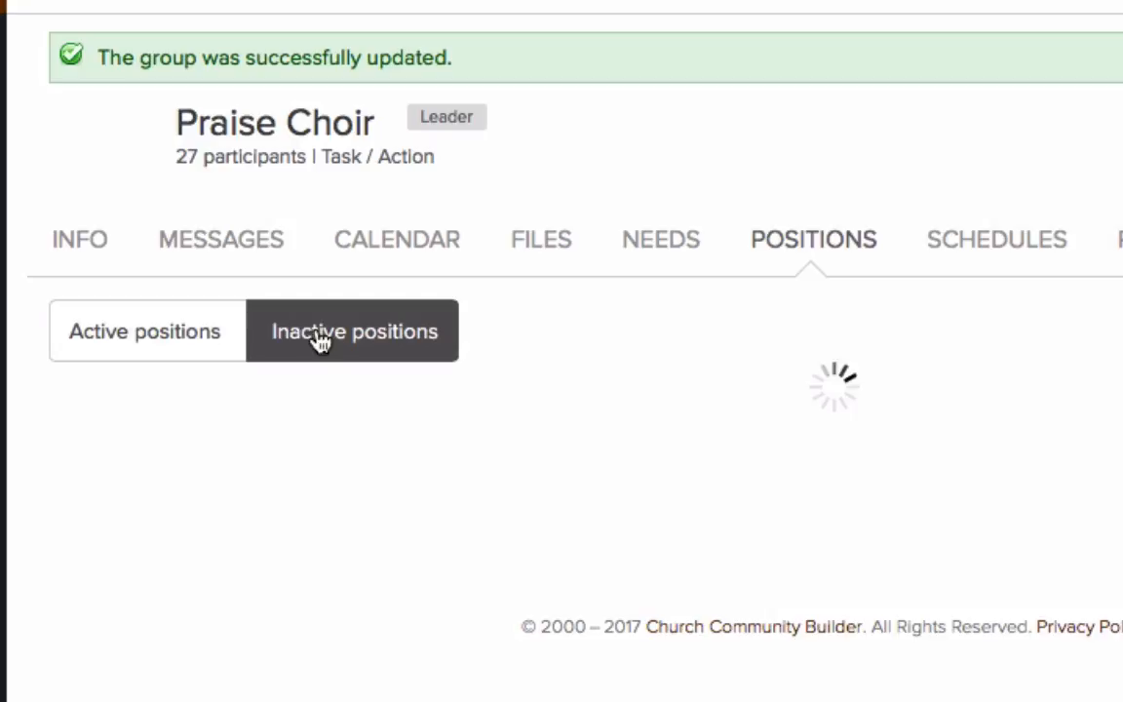
click(199, 339)
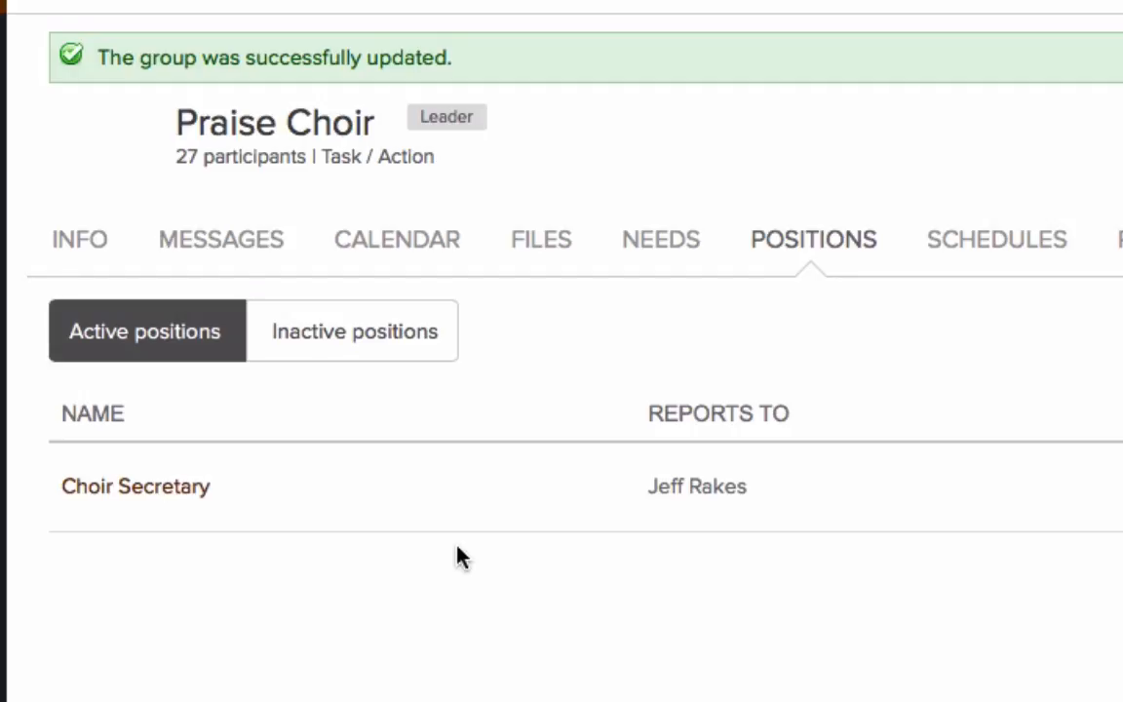
click(149, 487)
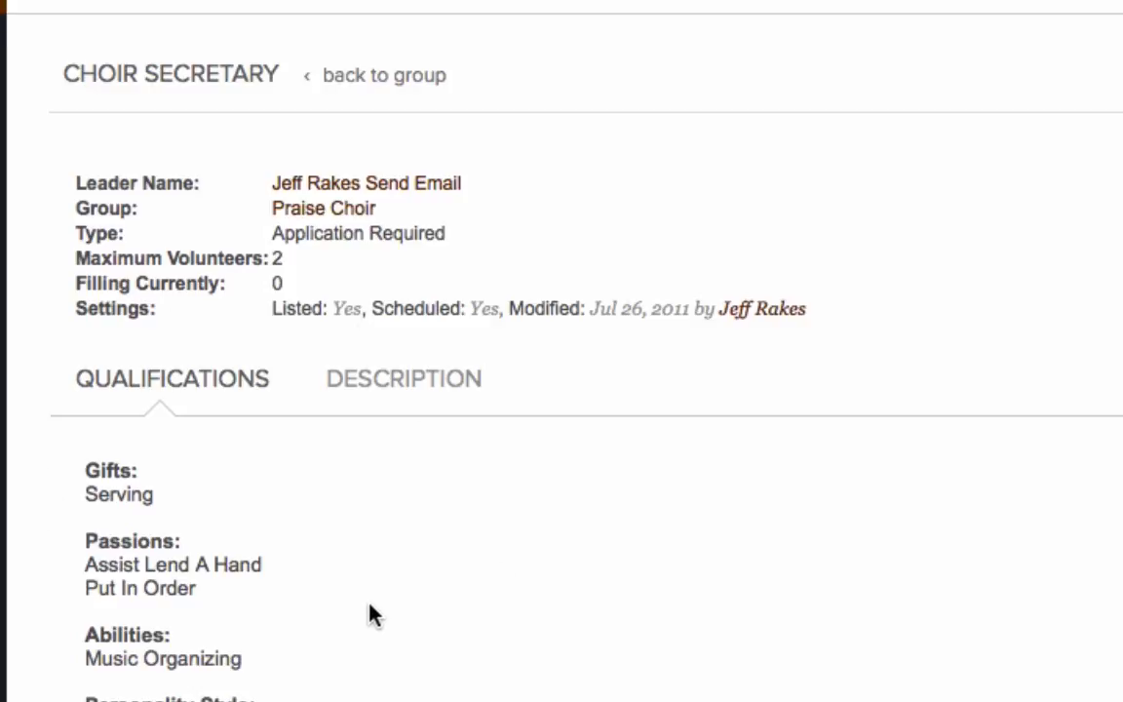
click(363, 386)
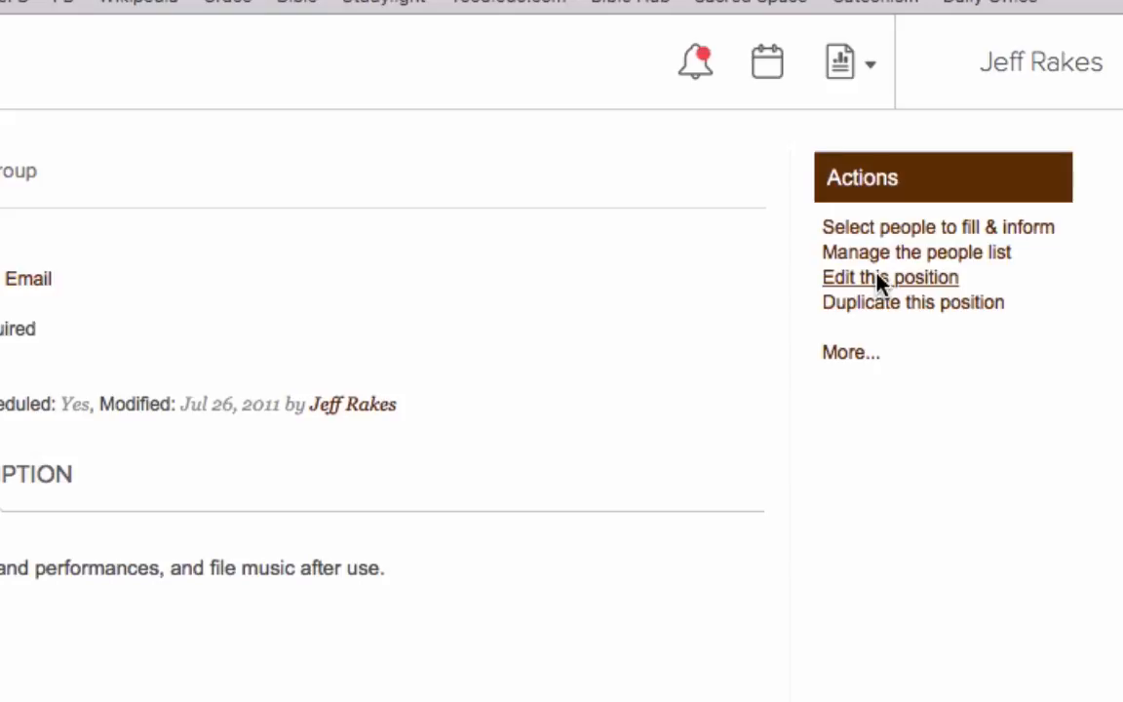
Open the Choir Secretary position for editing and review its description and the Type choices in Basics.
click(880, 282)
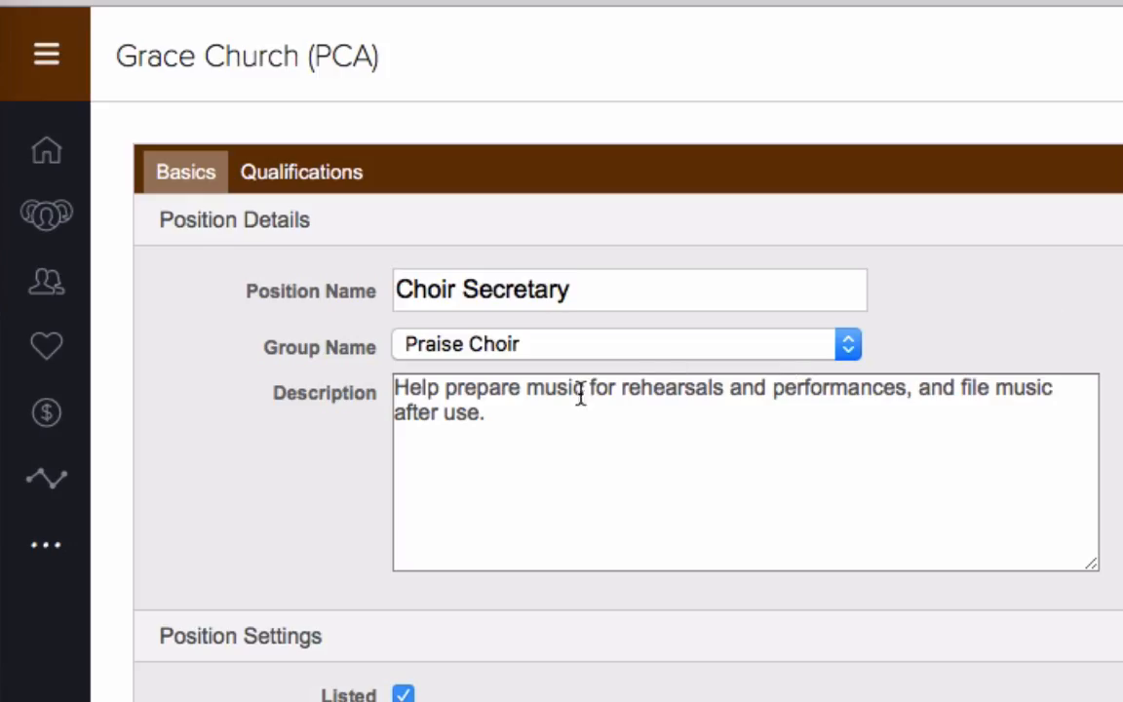
click(523, 421)
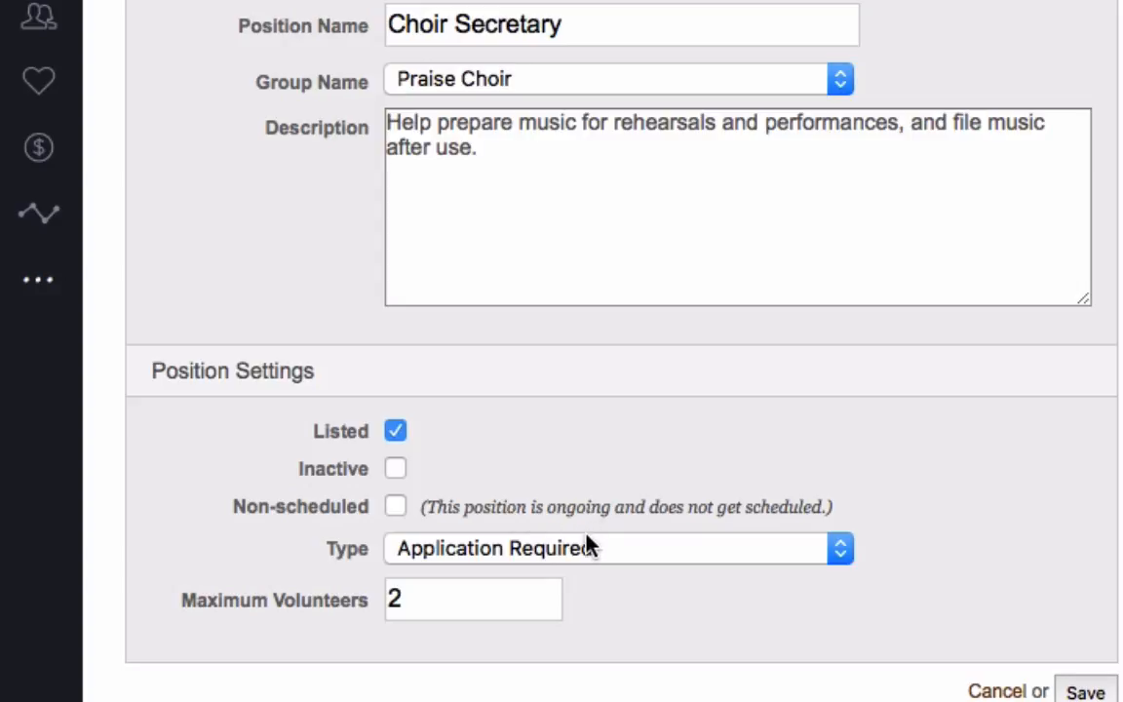
click(706, 557)
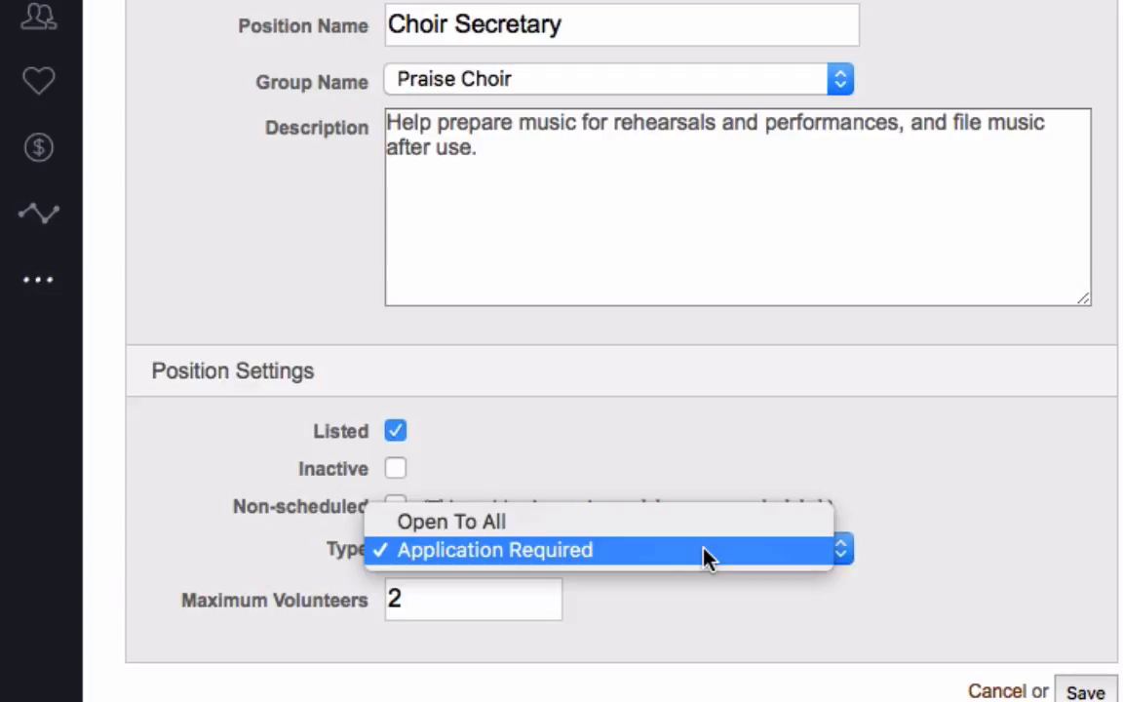
click(897, 552)
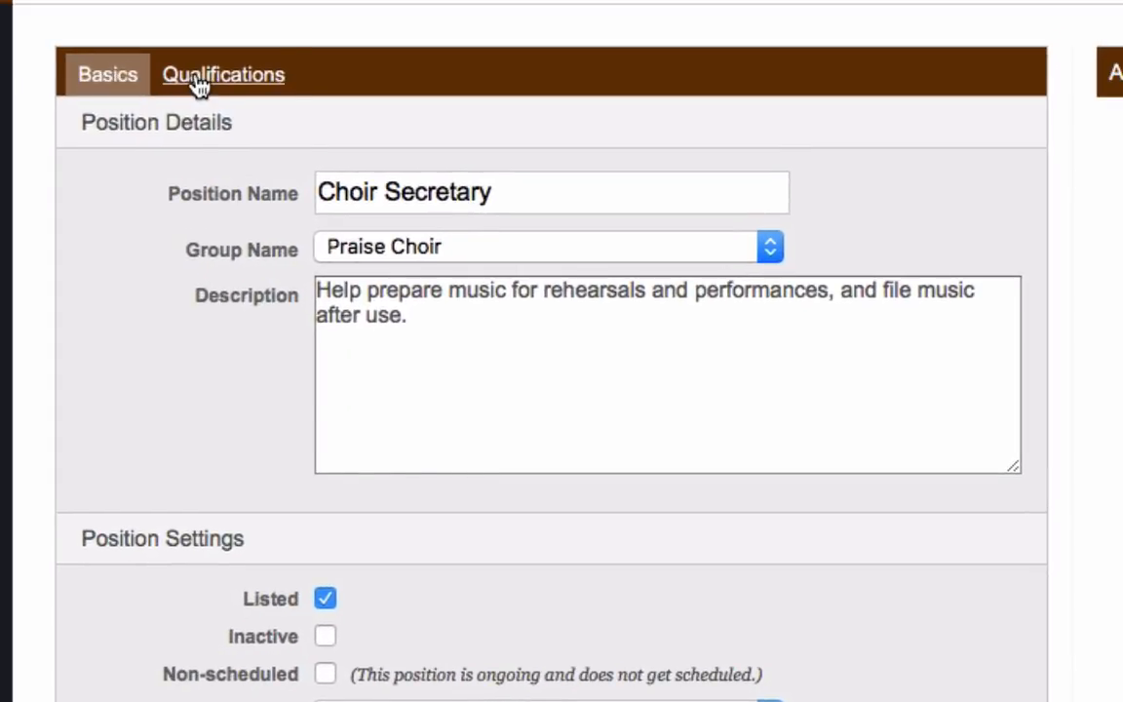
Review the Choir Secretary position's Qualifications, including the Spiritual Gifts and Personality Style choices, and save the position.
click(196, 86)
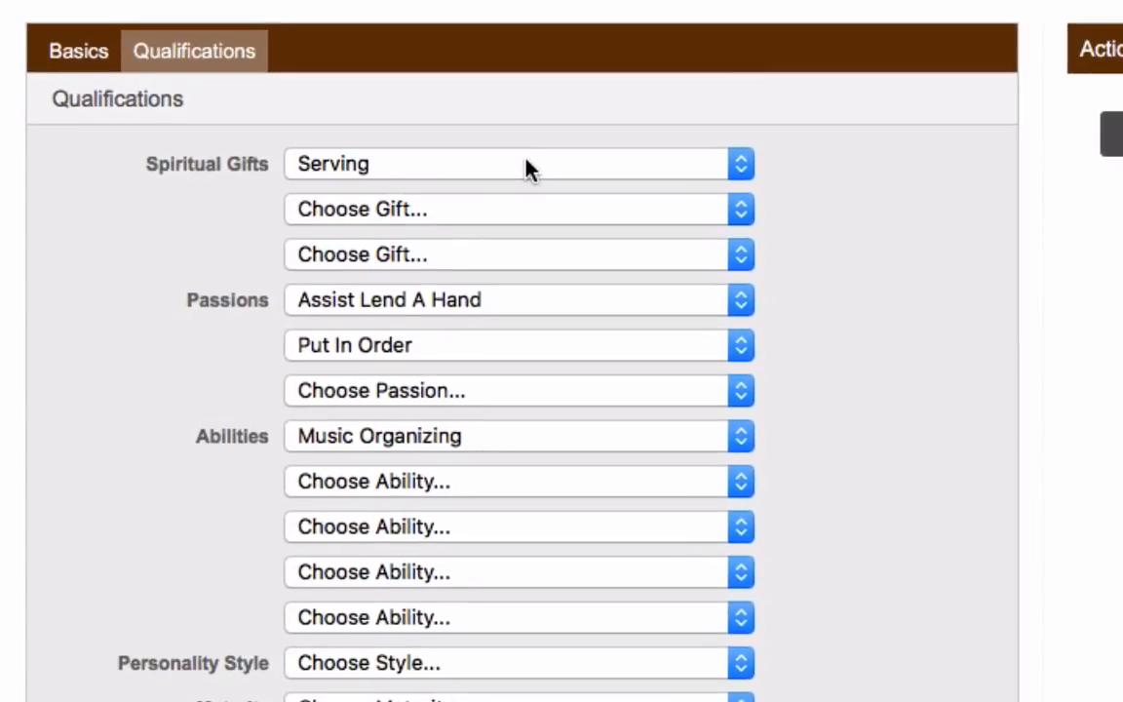
click(540, 59)
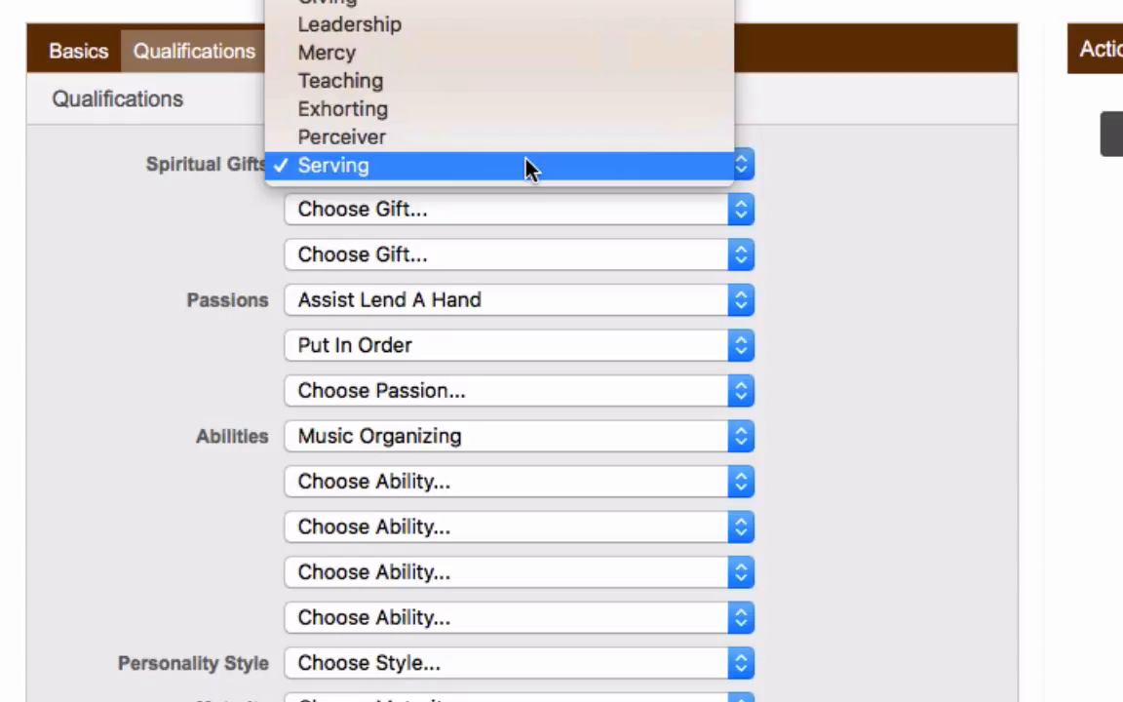
click(527, 168)
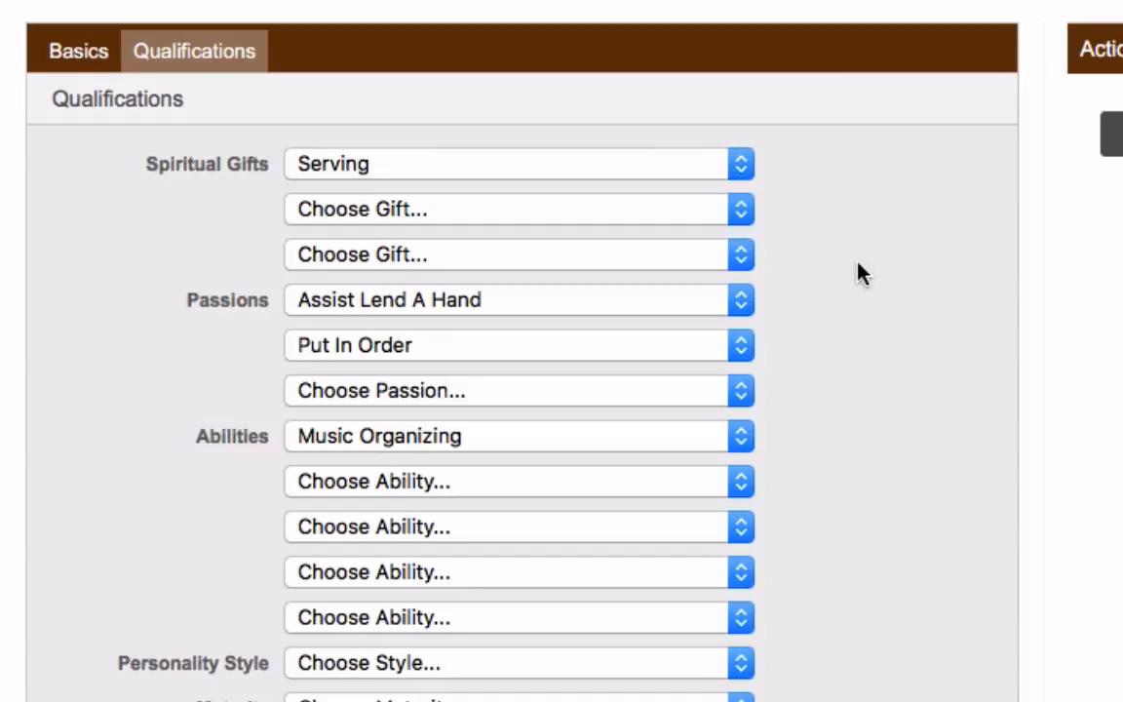
click(666, 665)
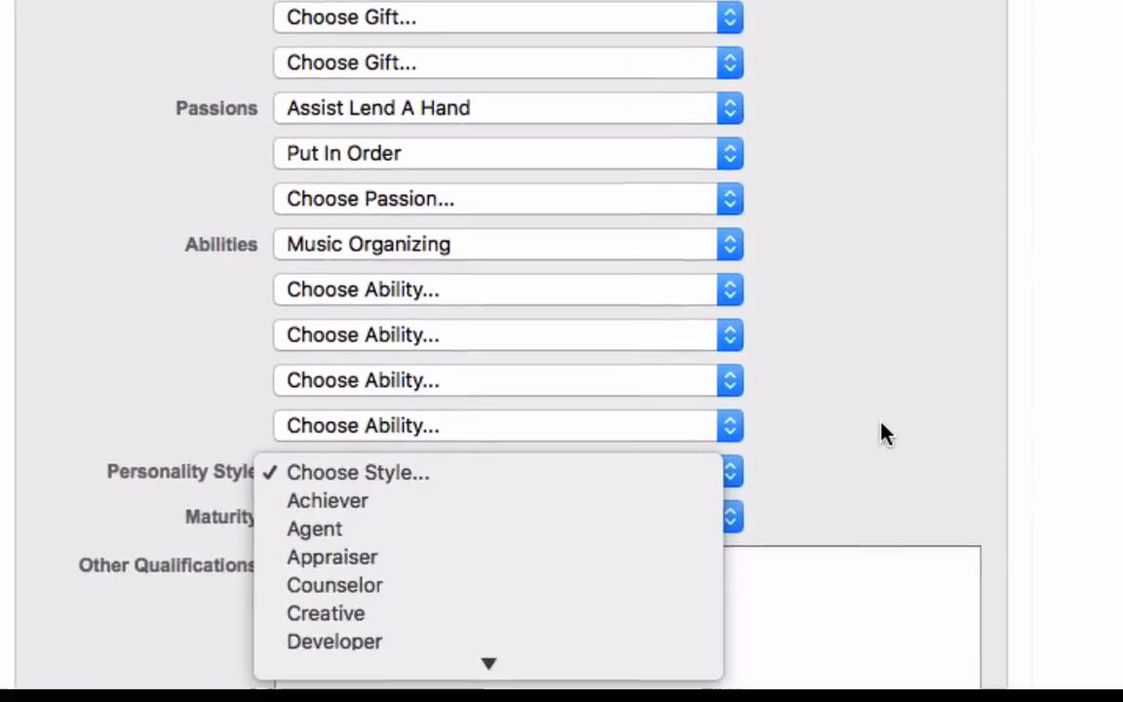
click(894, 614)
scroll(895, 614, down, 5)
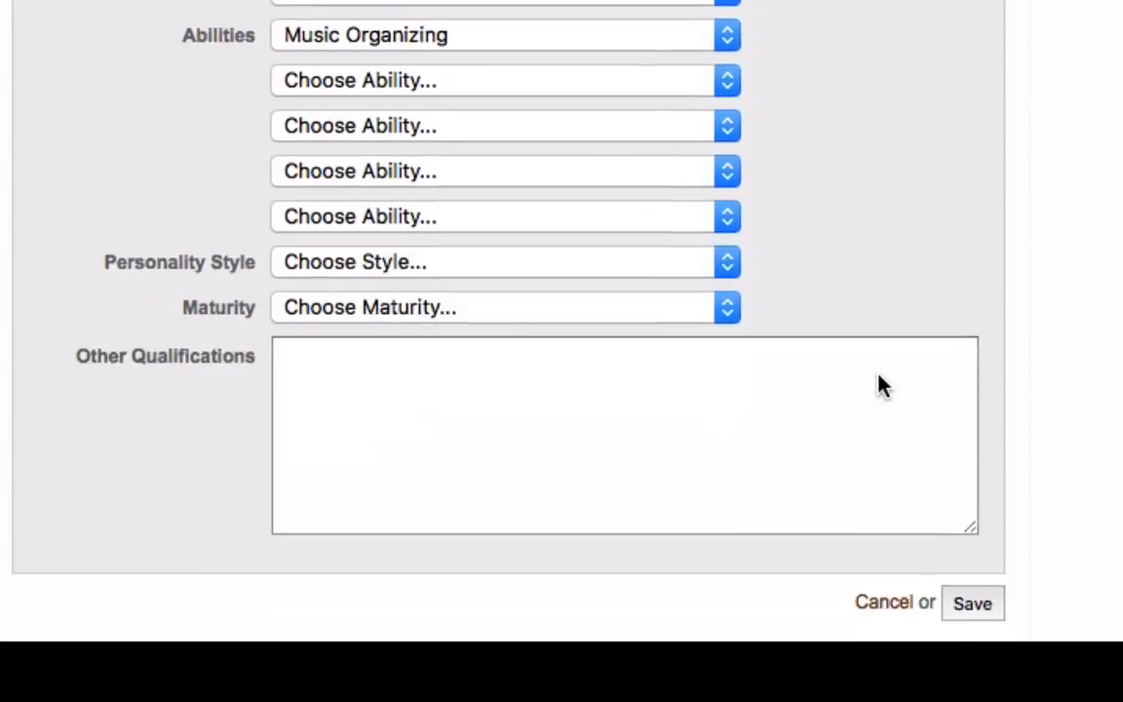
click(554, 187)
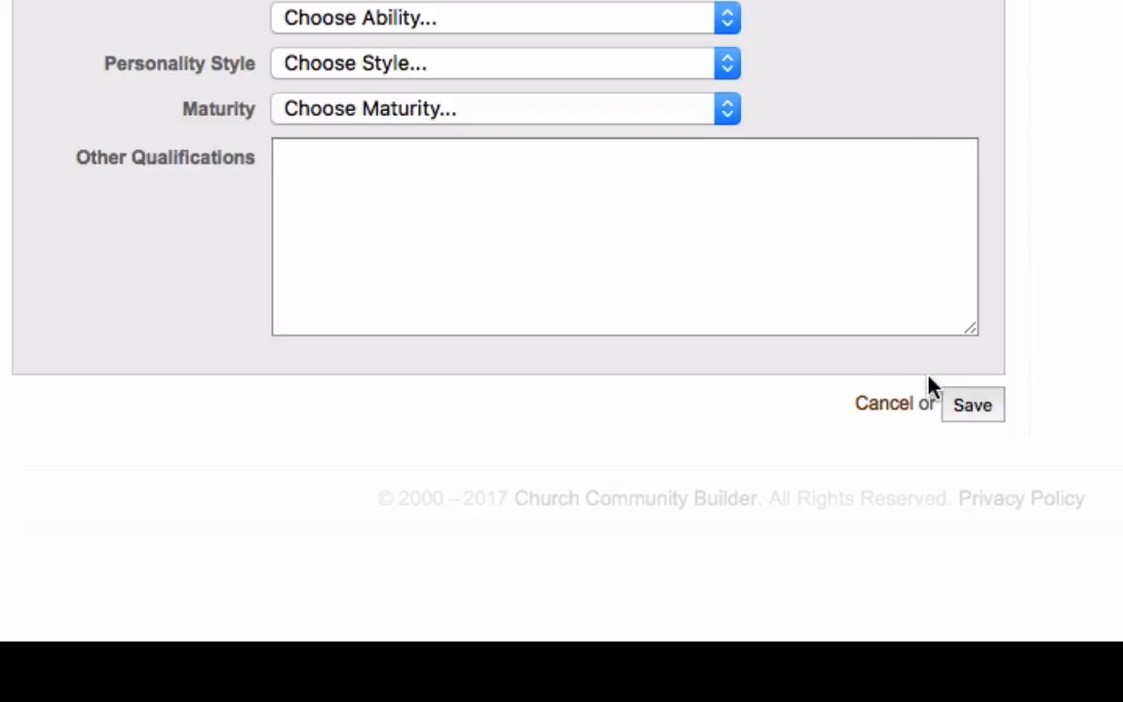
scroll(785, 430, up, 1)
scroll(785, 430, up, 5)
scroll(782, 419, down, 2)
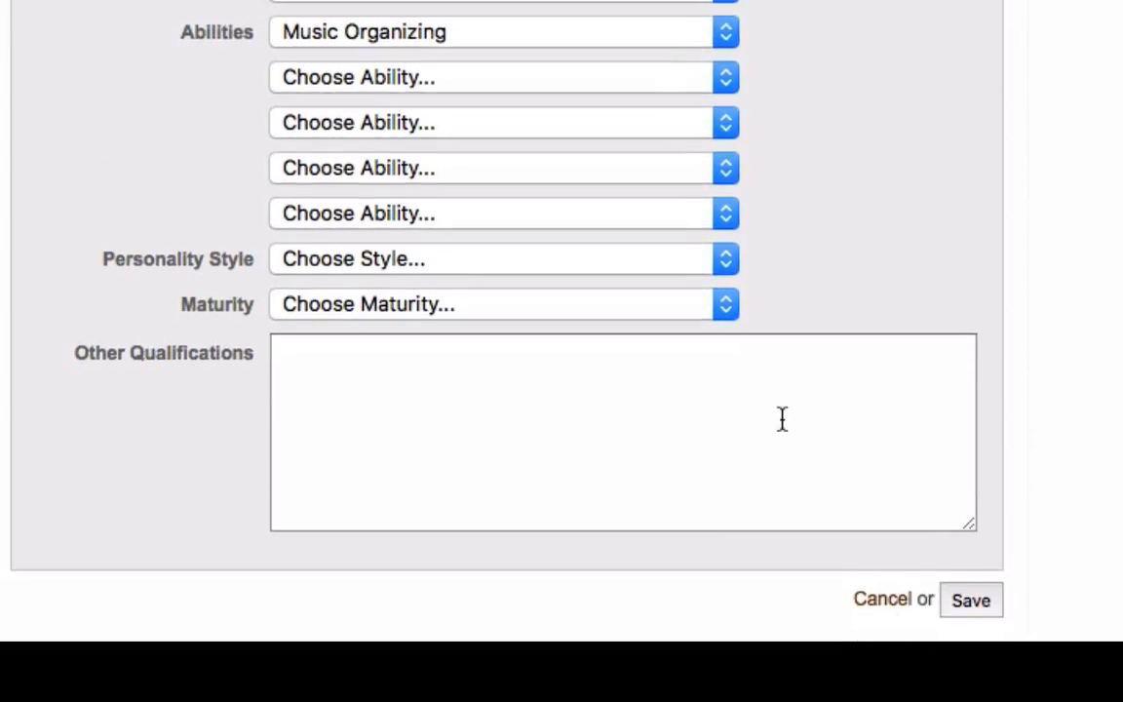
click(971, 602)
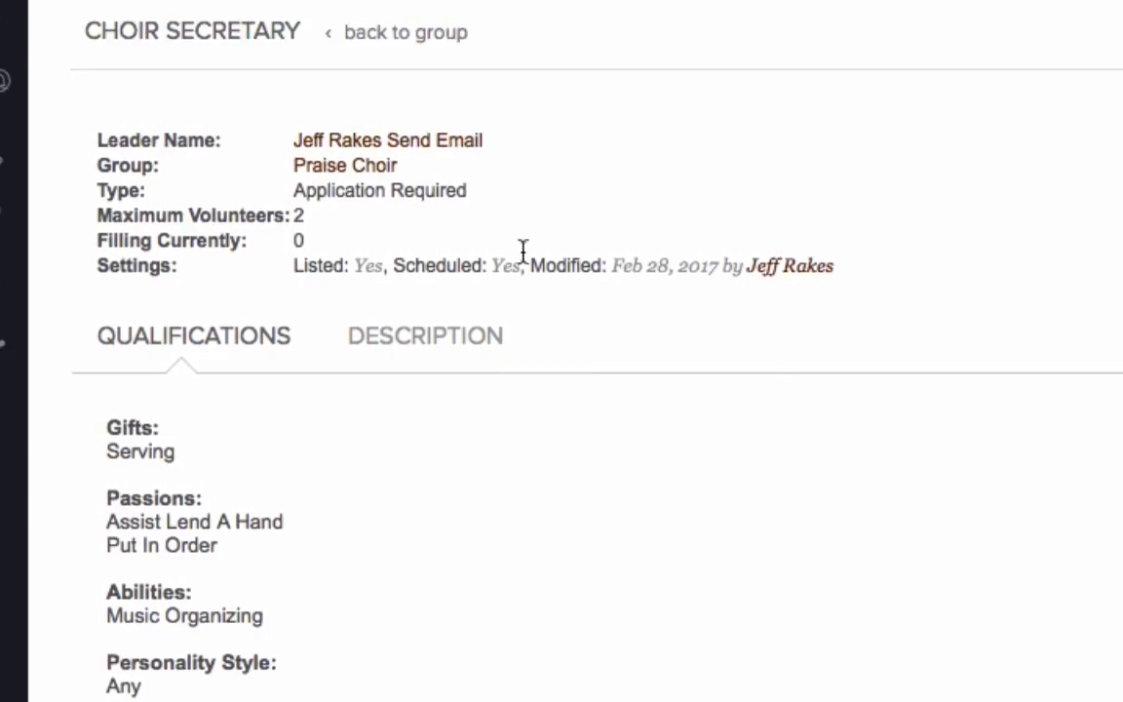
Return to the Praise Choir group's positions and look over the blank form for a new position.
click(400, 33)
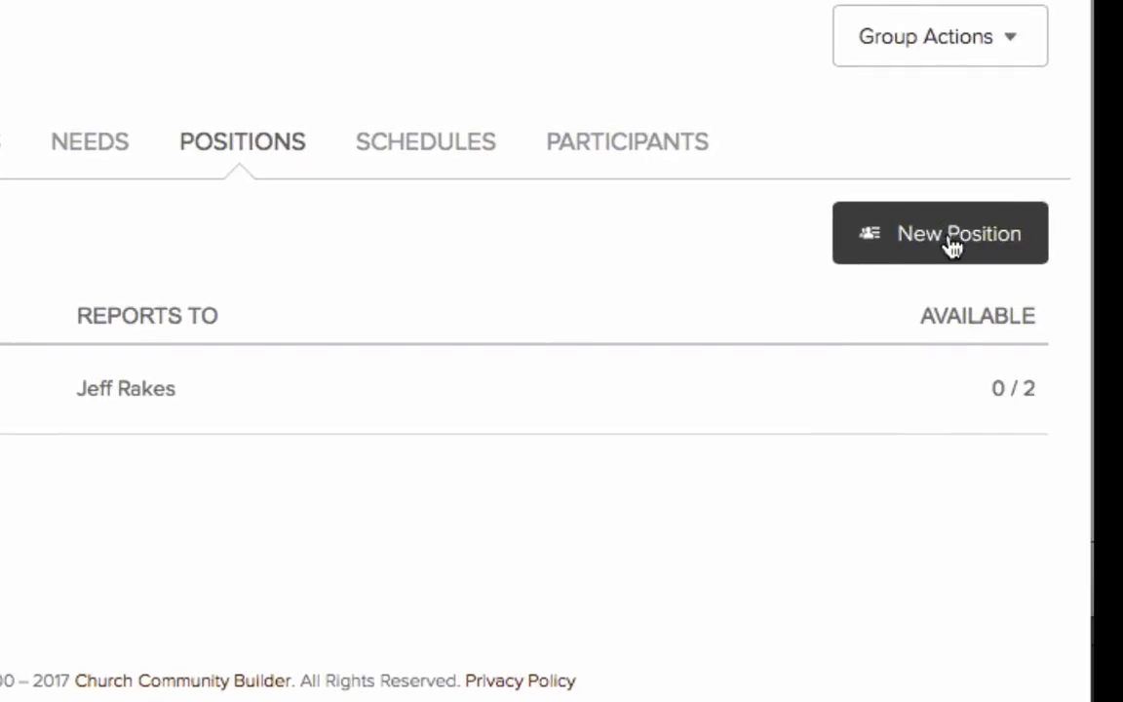
click(953, 242)
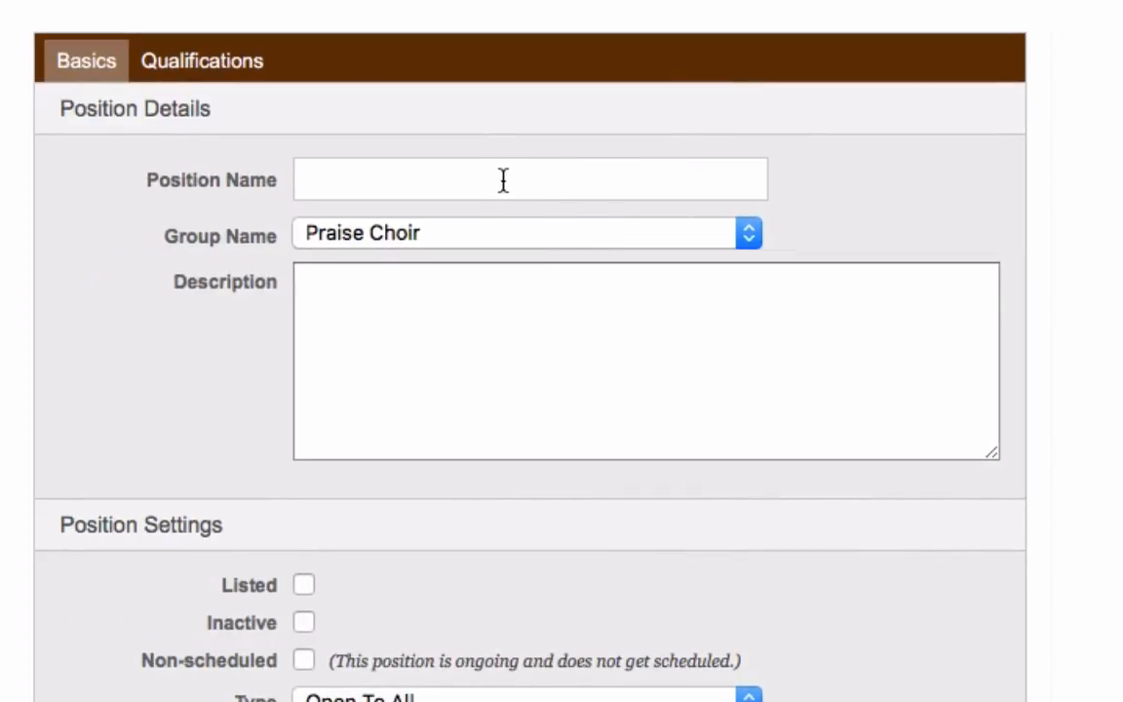
scroll(544, 534, down, 5)
scroll(544, 534, up, 5)
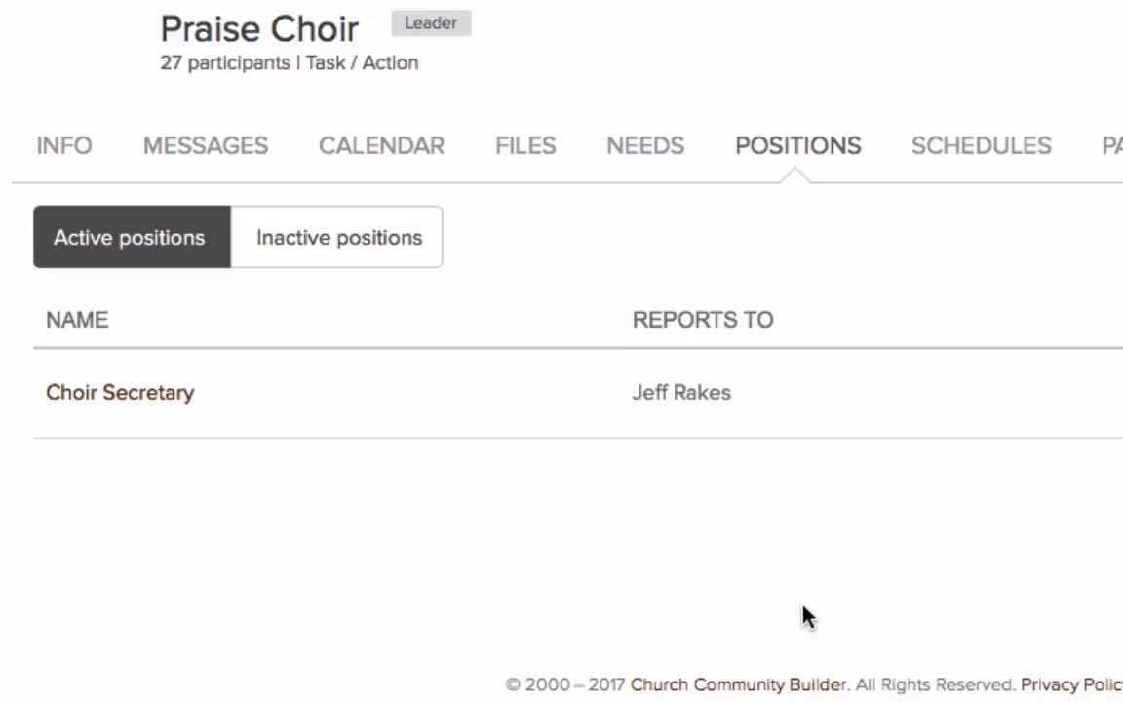
Reopen the Choir Secretary position for editing and locate the option for deleting it.
click(143, 394)
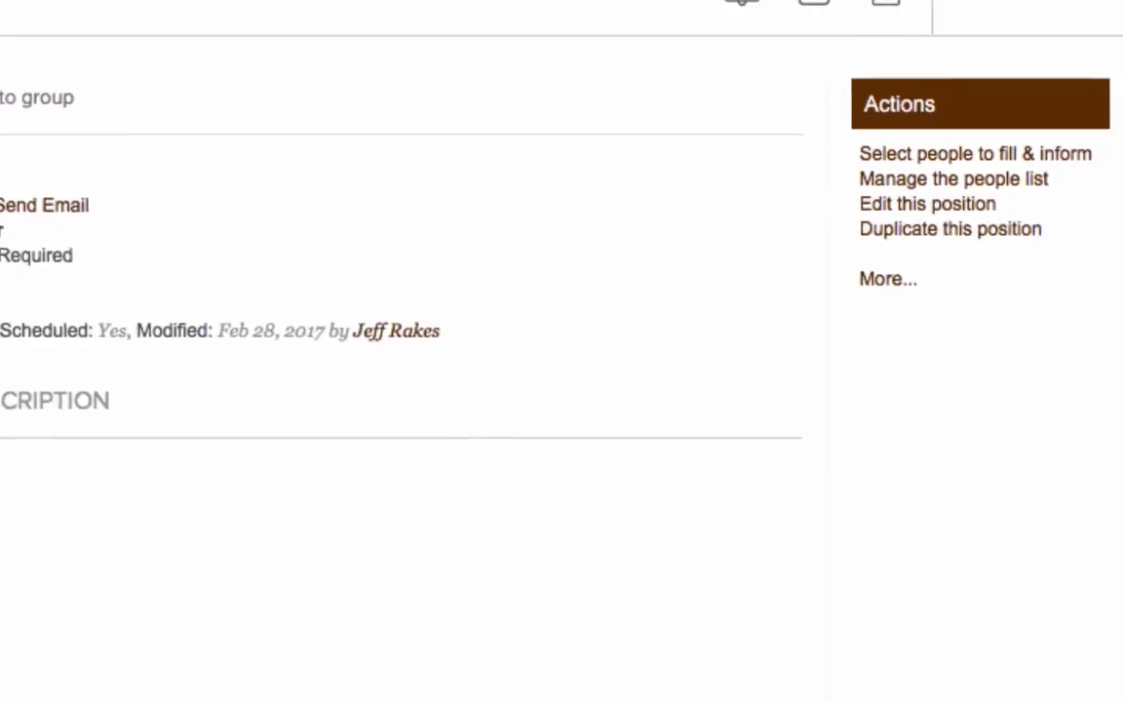
click(881, 220)
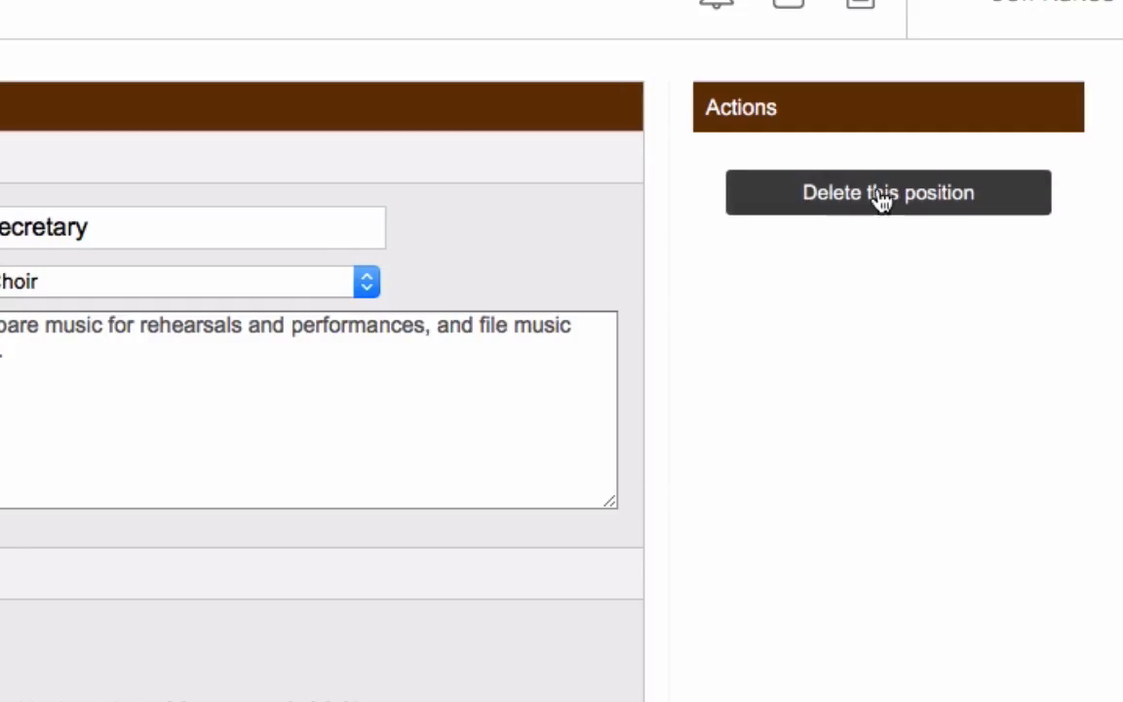